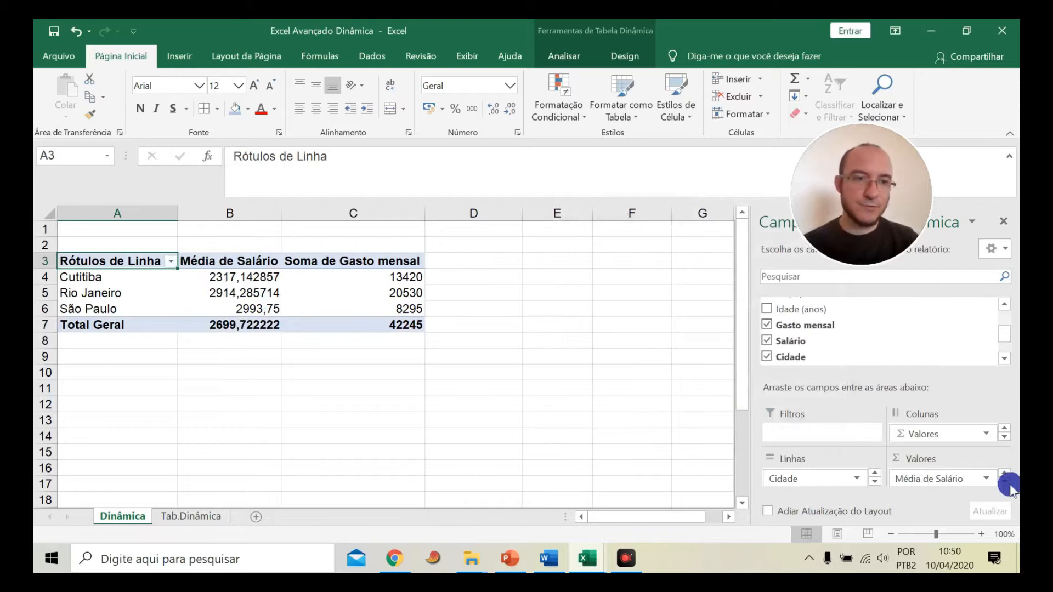
Summarize the pivot table's Gasto mensal field by average (Média) instead of sum
right_click(337, 285)
left_click(399, 218)
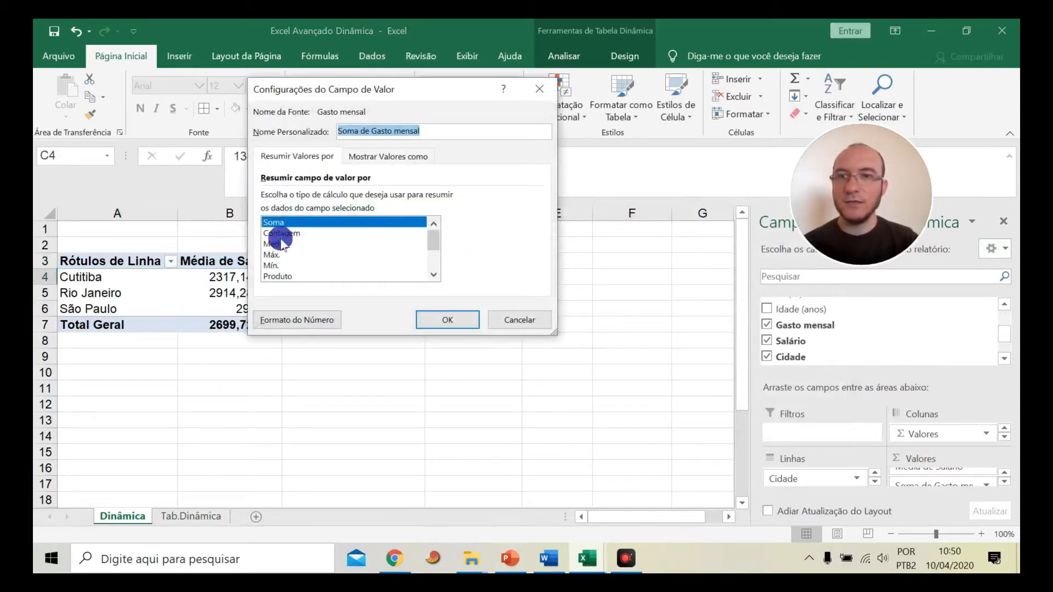
left_click(276, 244)
left_click(442, 318)
left_click(382, 420)
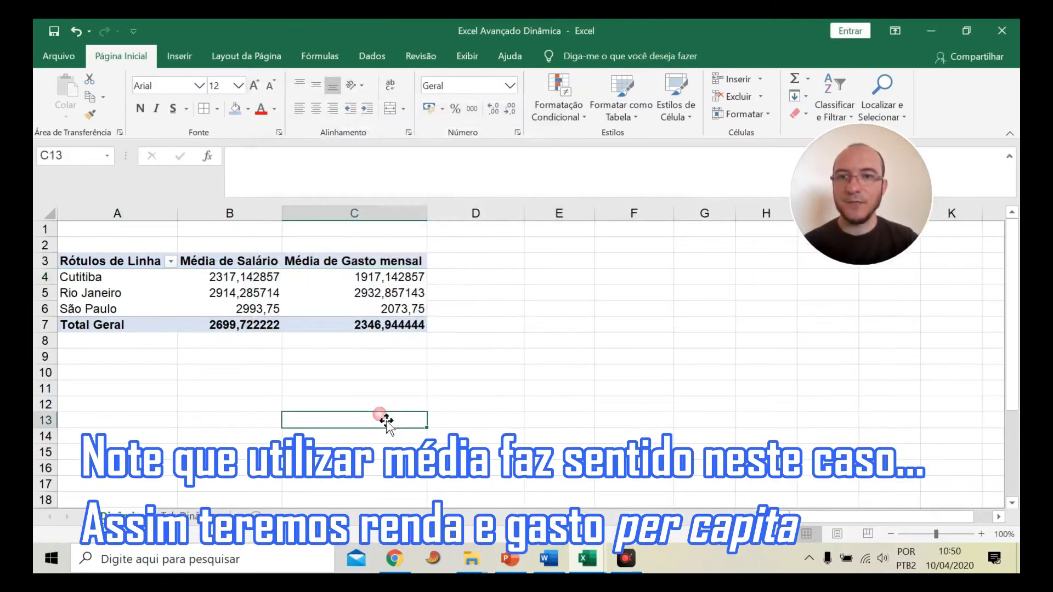
Insert a 2D clustered column chart from the pivot table's city rows and both value columns, without the grand total
left_click_drag(102, 264, 373, 312)
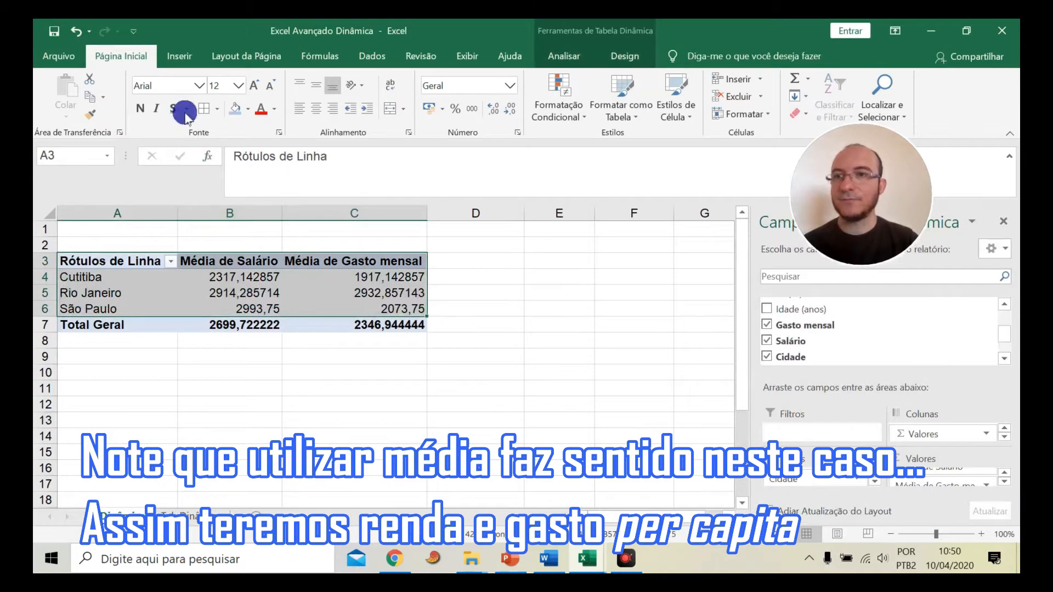
left_click(178, 57)
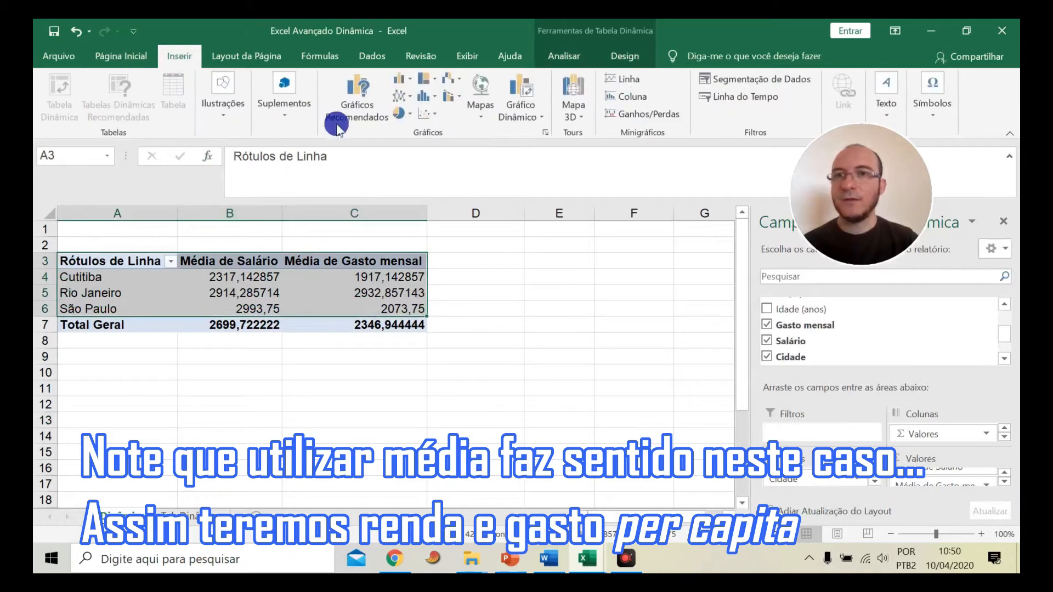
left_click(433, 99)
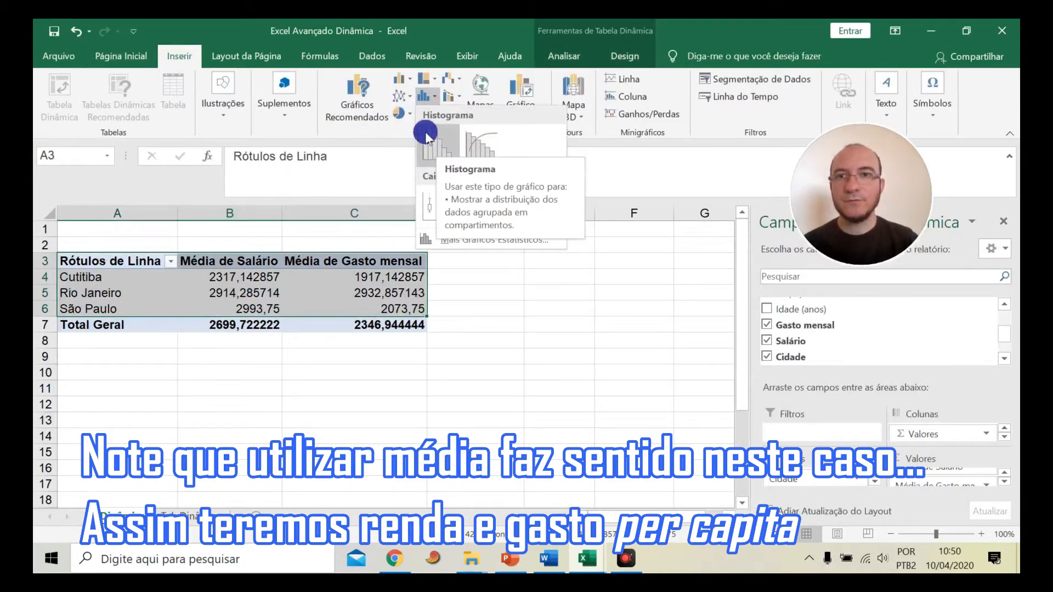
left_click(400, 79)
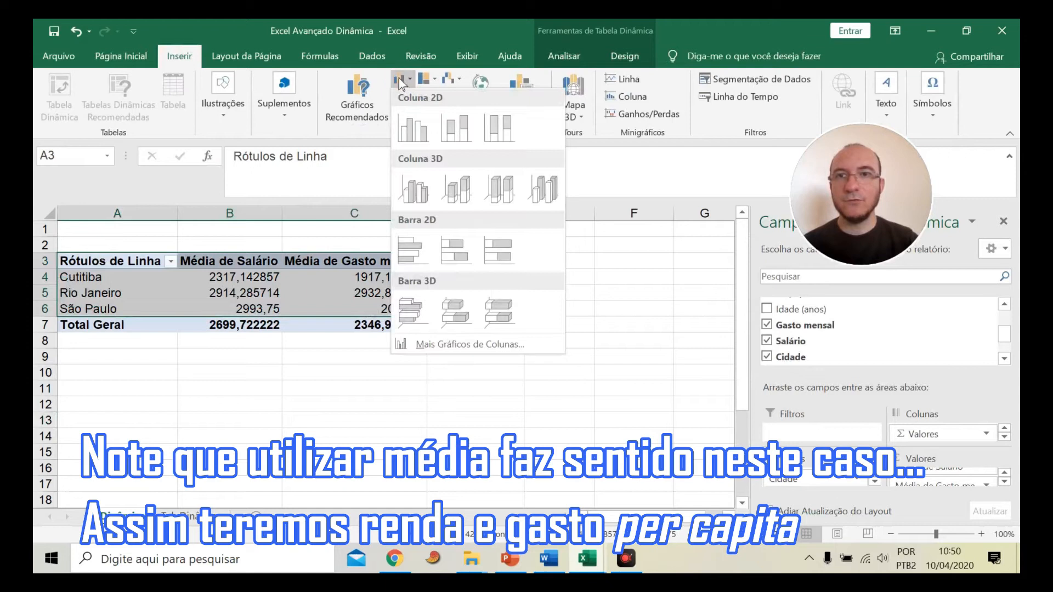
left_click(412, 128)
Narrow columns A to C and move the chart clear of the pivot table, over columns E to H
left_click_drag(490, 267, 640, 259)
scroll(410, 276, "down", 1)
scroll(348, 292, "up", 1)
left_click_drag(324, 213, 118, 214)
left_click_drag(427, 214, 368, 222)
left_click_drag(517, 244, 590, 256)
left_click(217, 362)
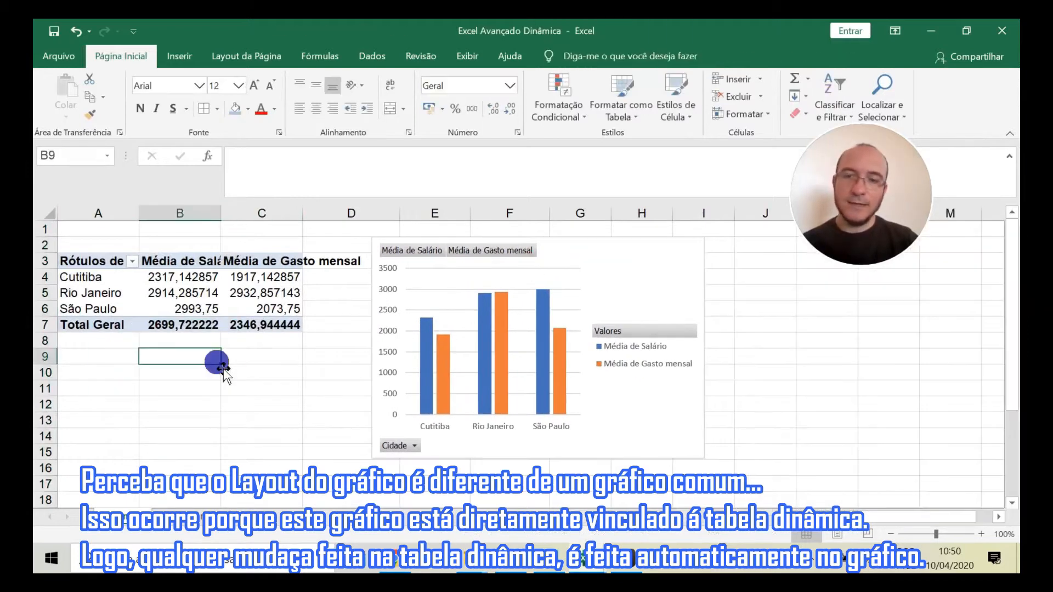
Filter the chart's Cidade field to only Rio Janeiro and São Paulo, and move the chart back into view
left_click(415, 446)
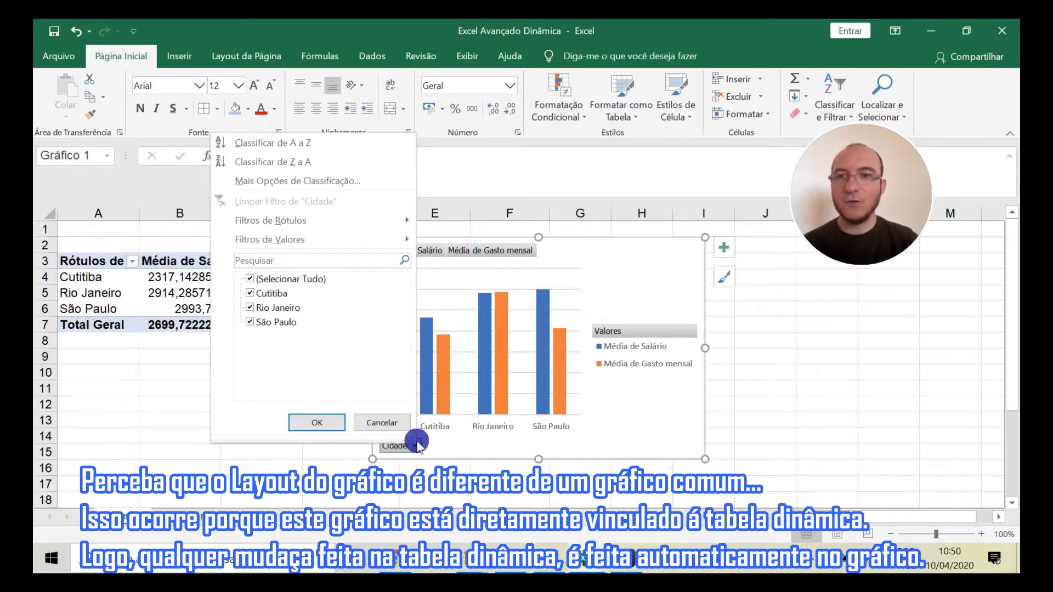
left_click(382, 423)
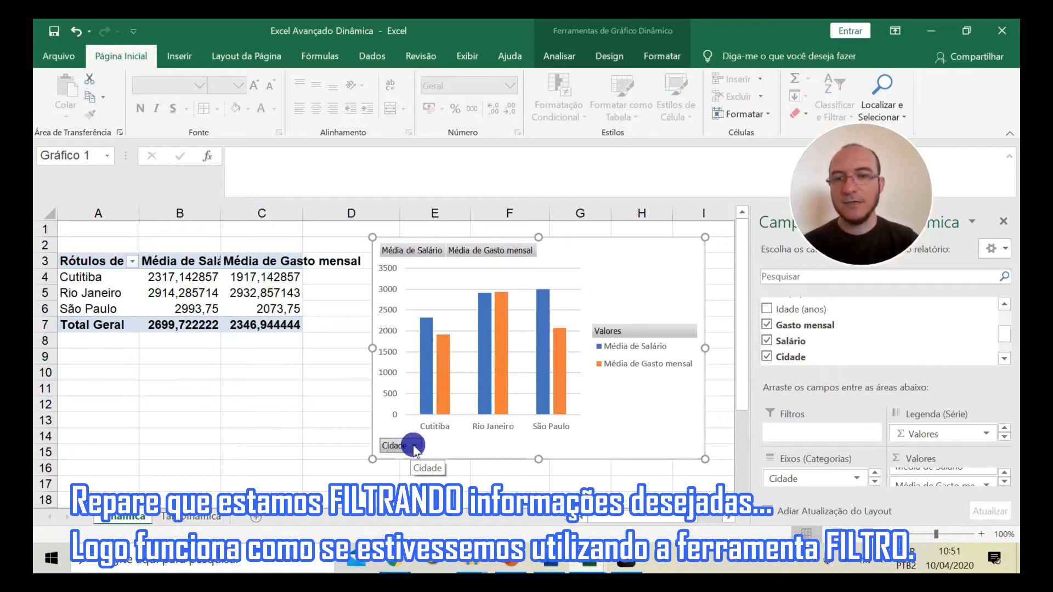
left_click(414, 445)
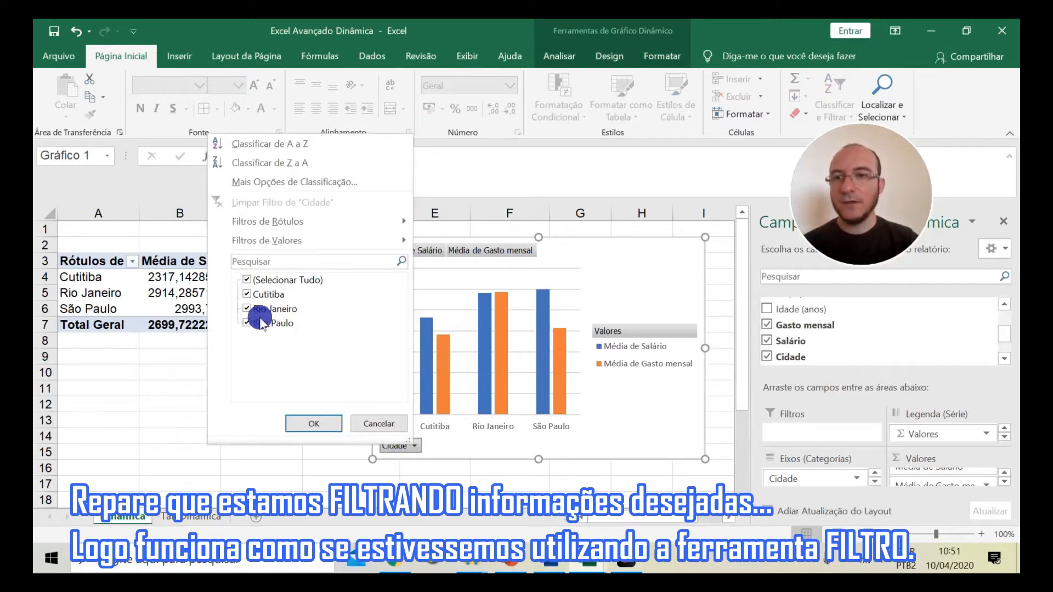
left_click(313, 424)
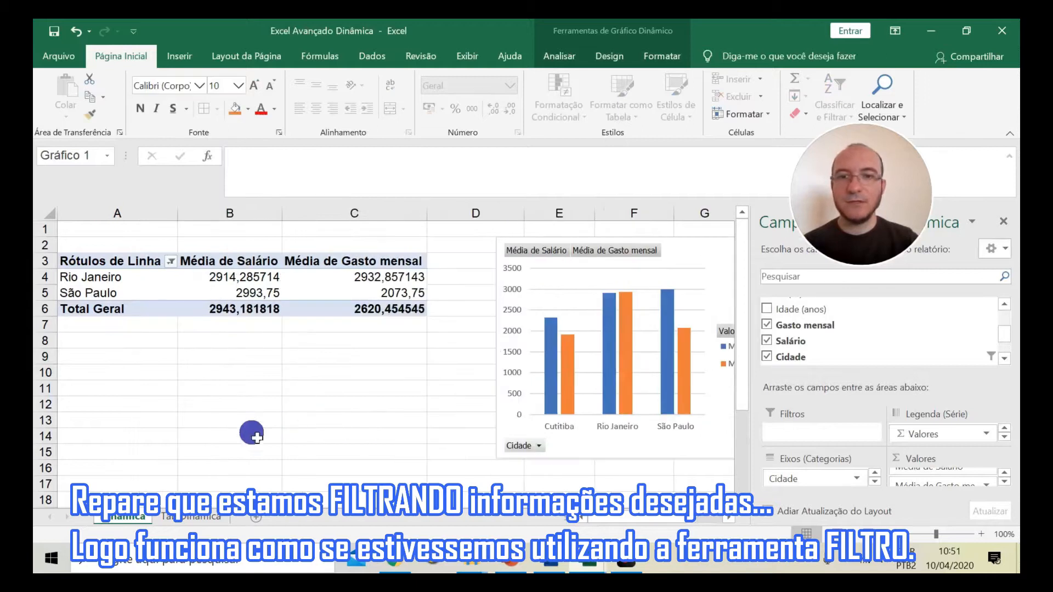
left_click_drag(637, 247, 562, 243)
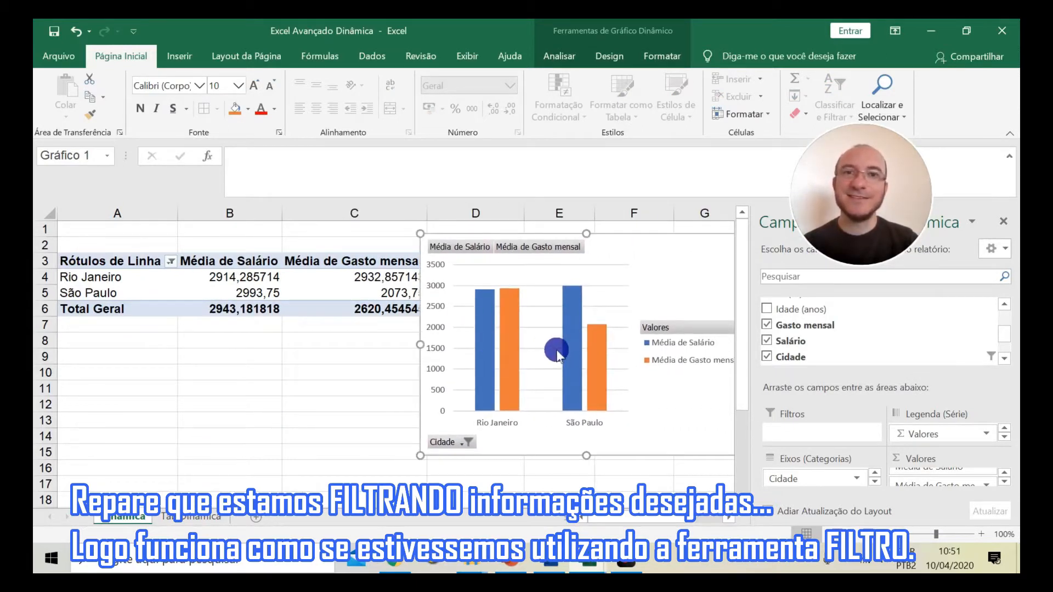
Change the chart's Cidade filter to include only Cutitiba and São Paulo
left_click(467, 442)
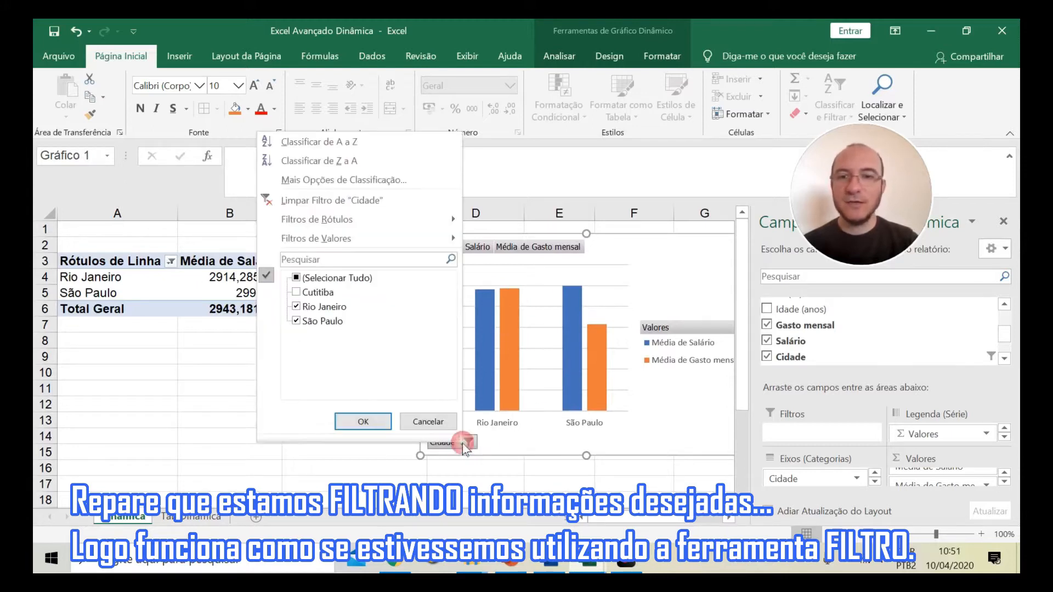
left_click(297, 307)
left_click(363, 421)
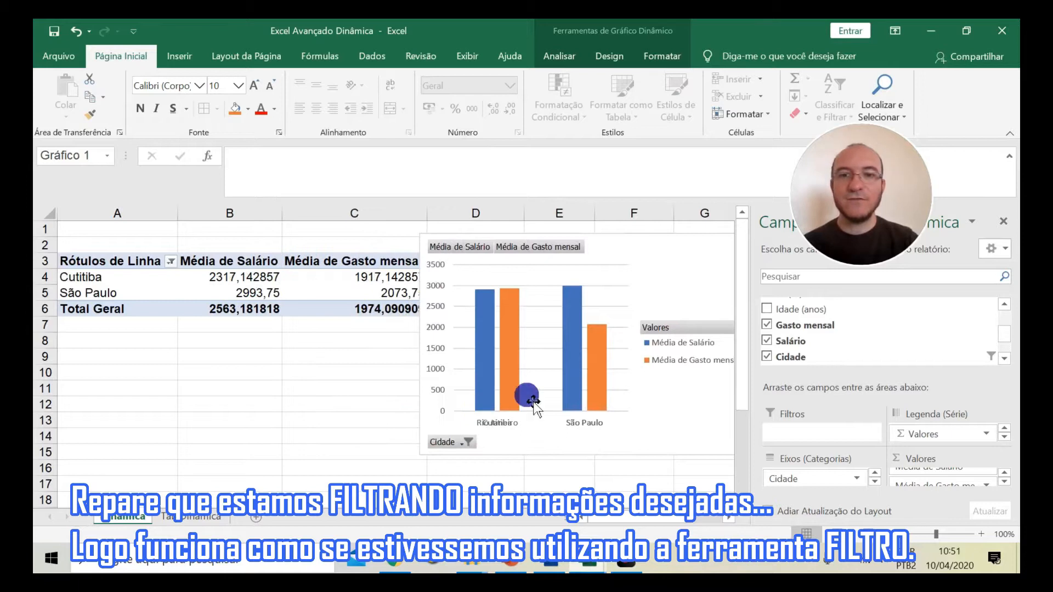
Include Rio Janeiro again in the chart's Cidade filter so all cities are selected
left_click(466, 442)
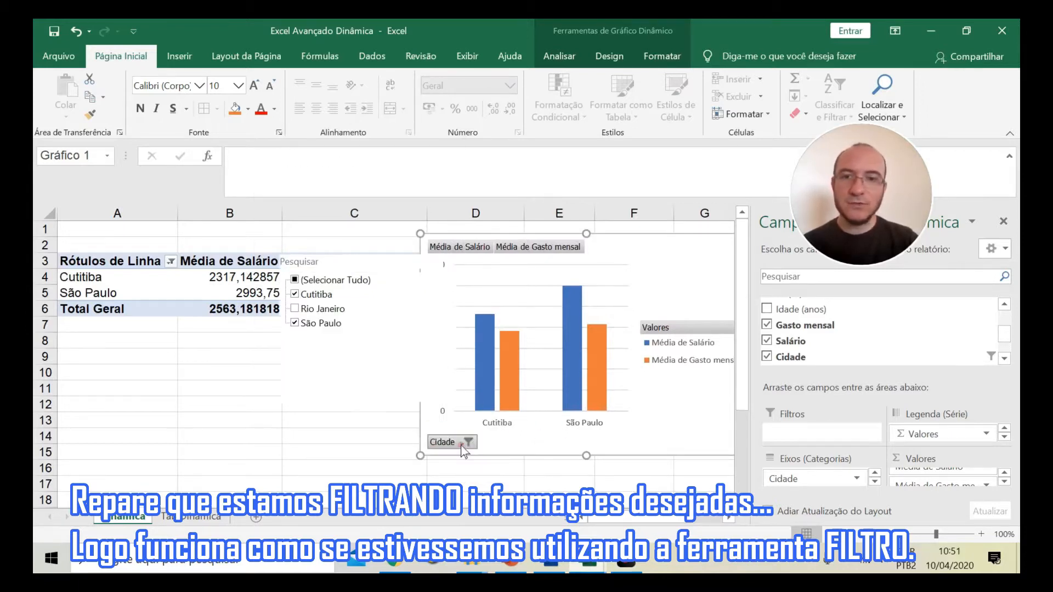
left_click(295, 308)
left_click(361, 423)
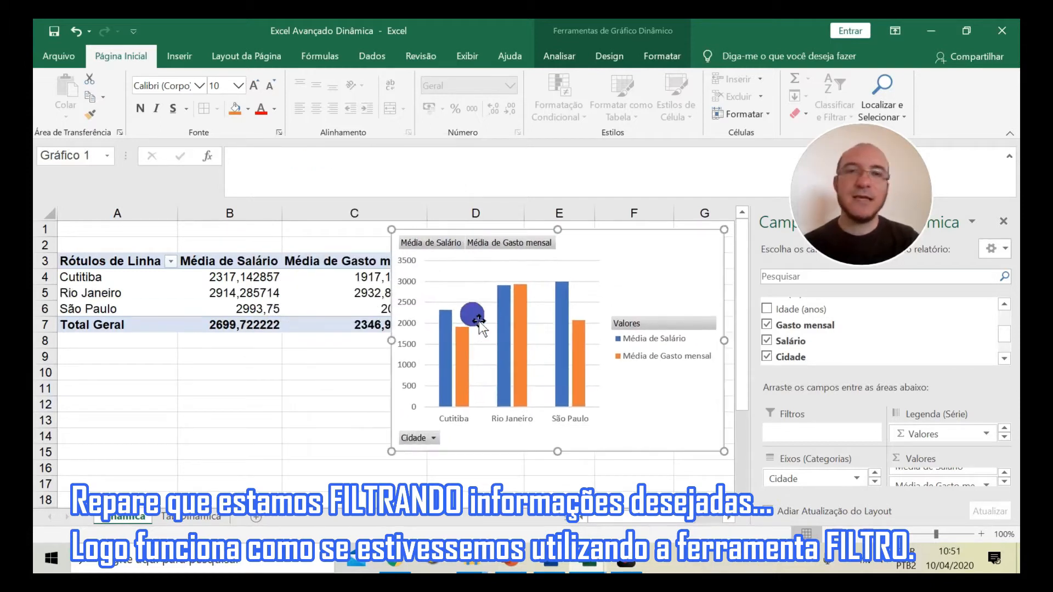
Set the Gasto mensal value field to summarize by Soma, using its field settings on the chart
left_click(436, 246)
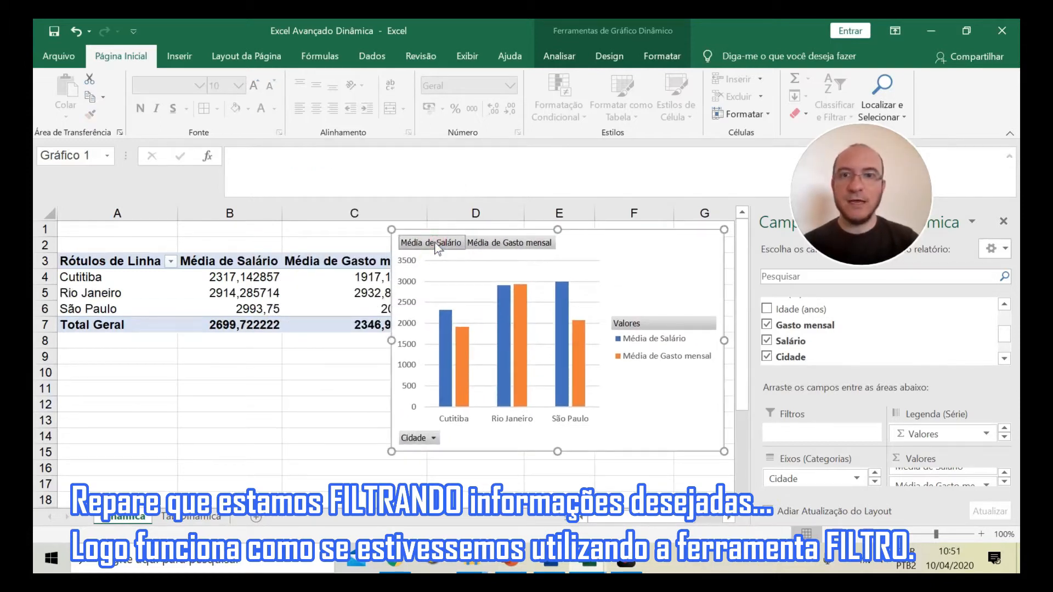
left_click(492, 245)
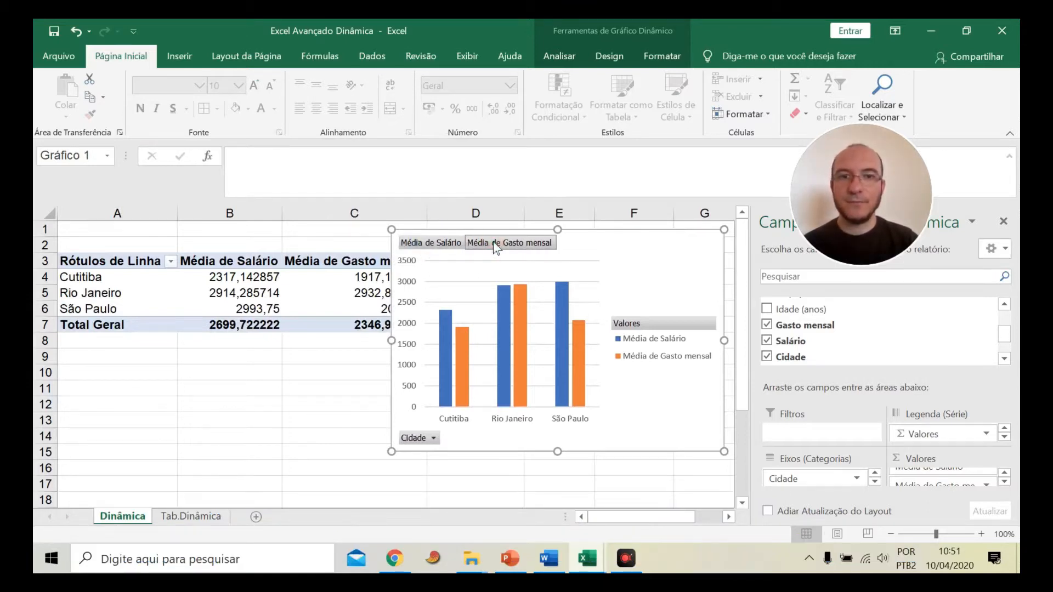
right_click(495, 246)
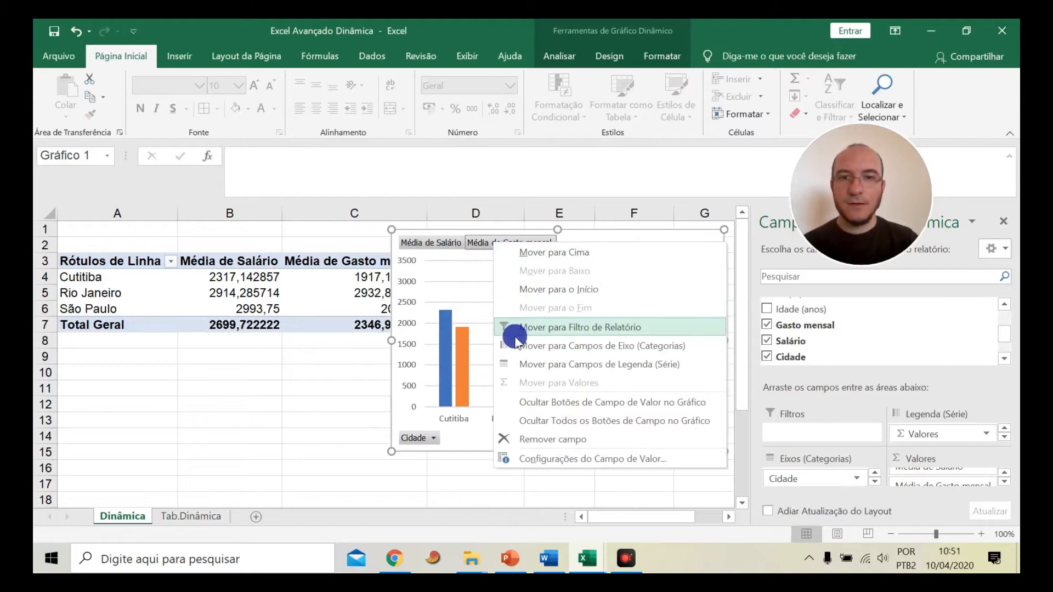
left_click(525, 461)
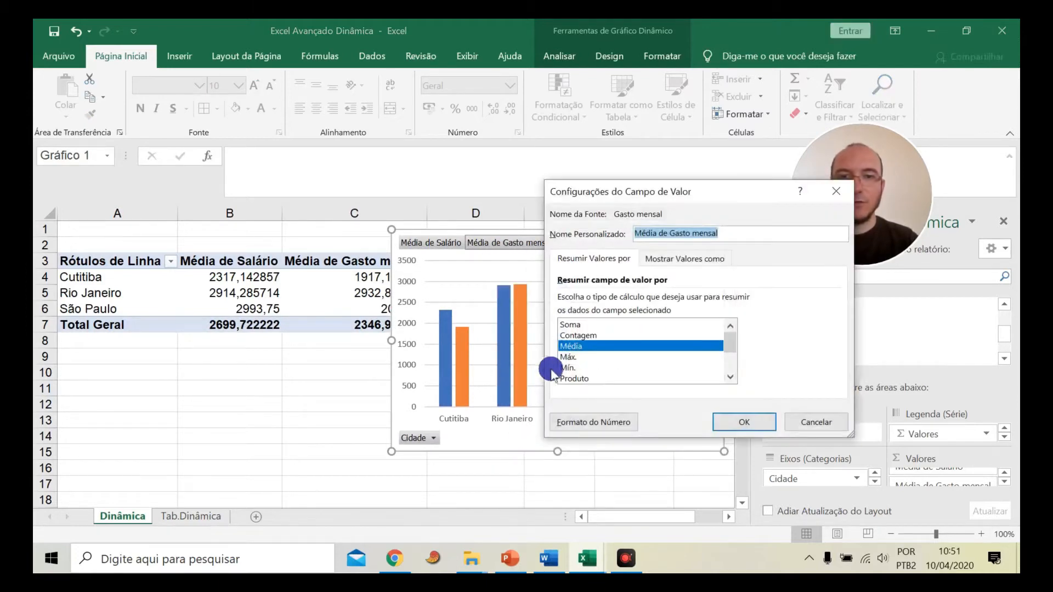
left_click(578, 325)
left_click(724, 423)
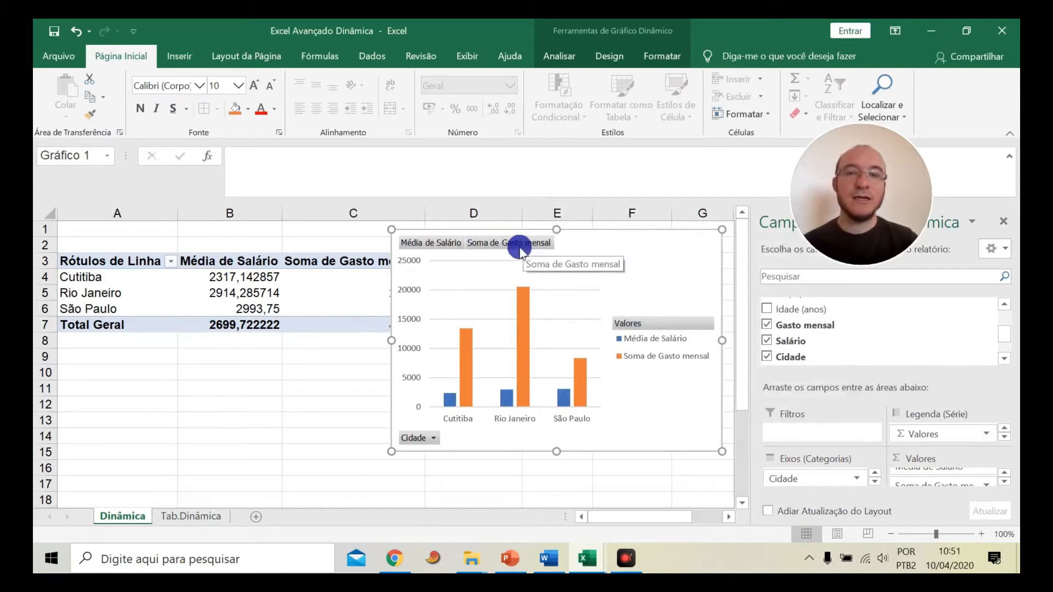
Set the Salário value field to summarize by Soma, using its field settings on the chart
right_click(428, 245)
left_click(497, 466)
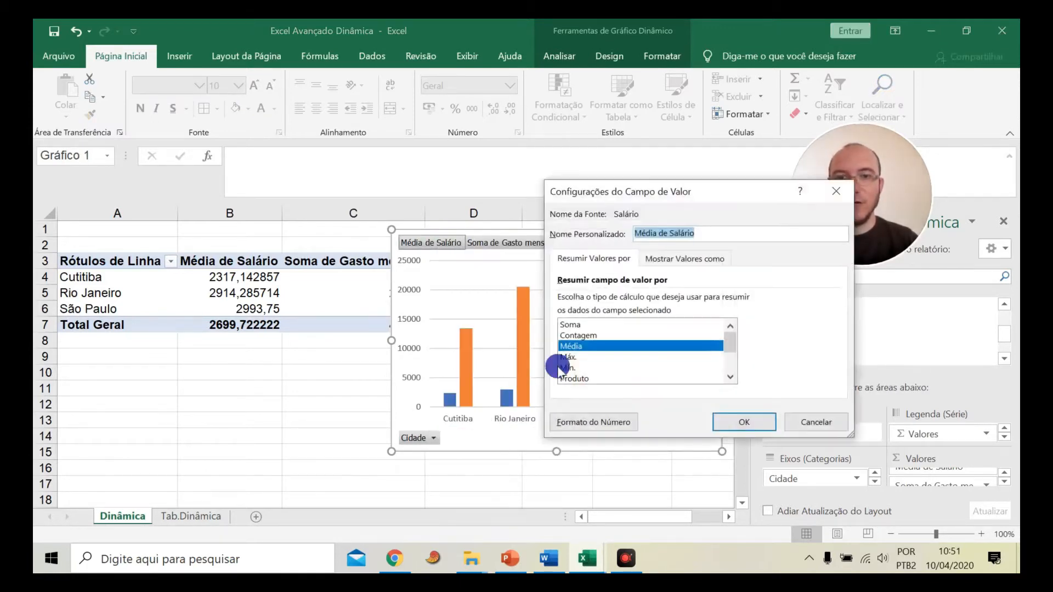
left_click(598, 335)
left_click(598, 326)
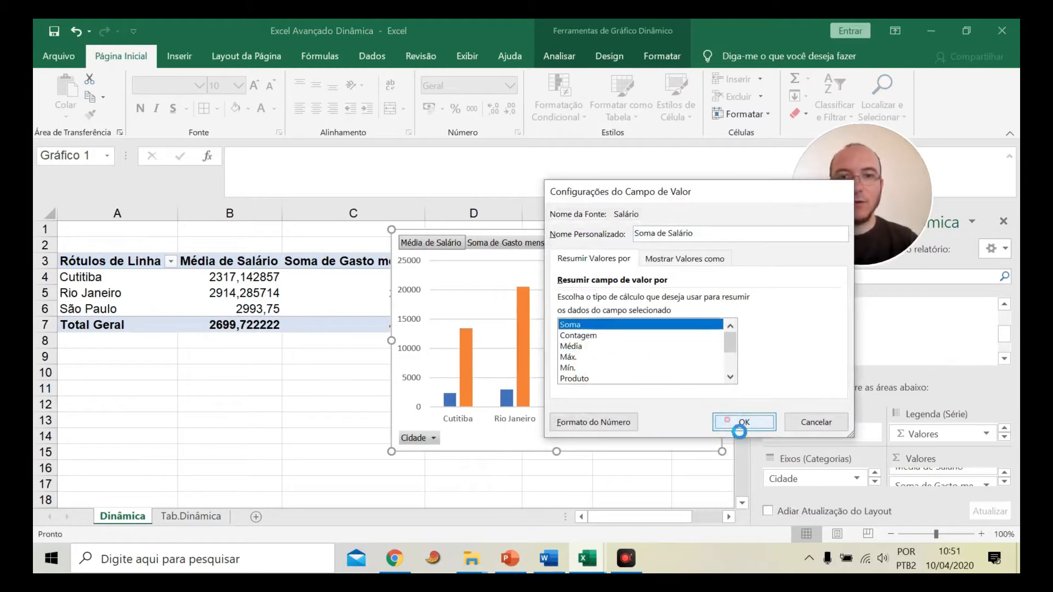
left_click(728, 420)
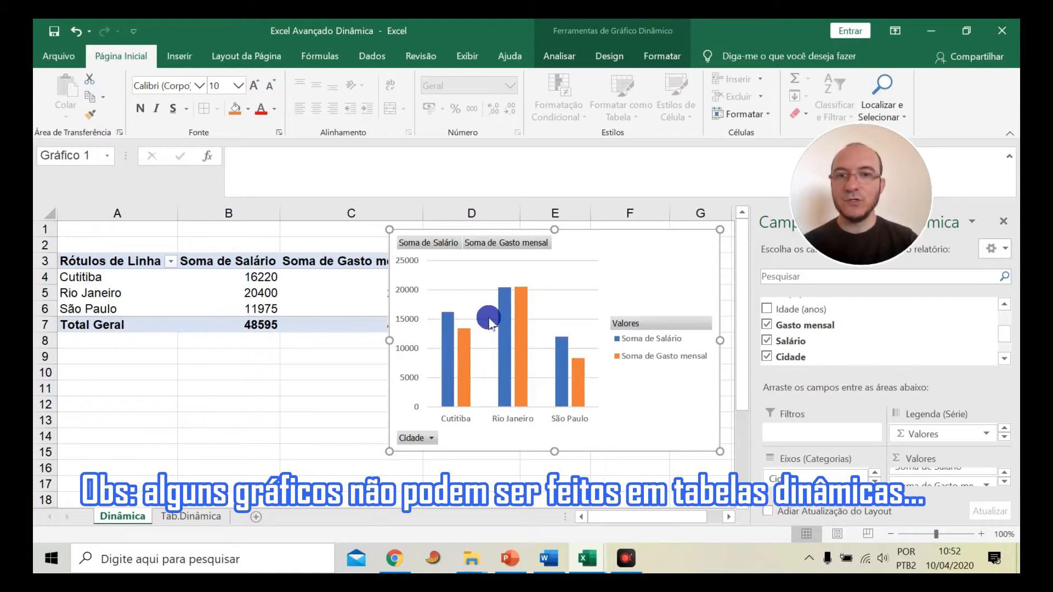
Examine the source data on the Tab.Dinâmica sheet and compare it with the pivot chart on the Dinâmica sheet
left_click(189, 517)
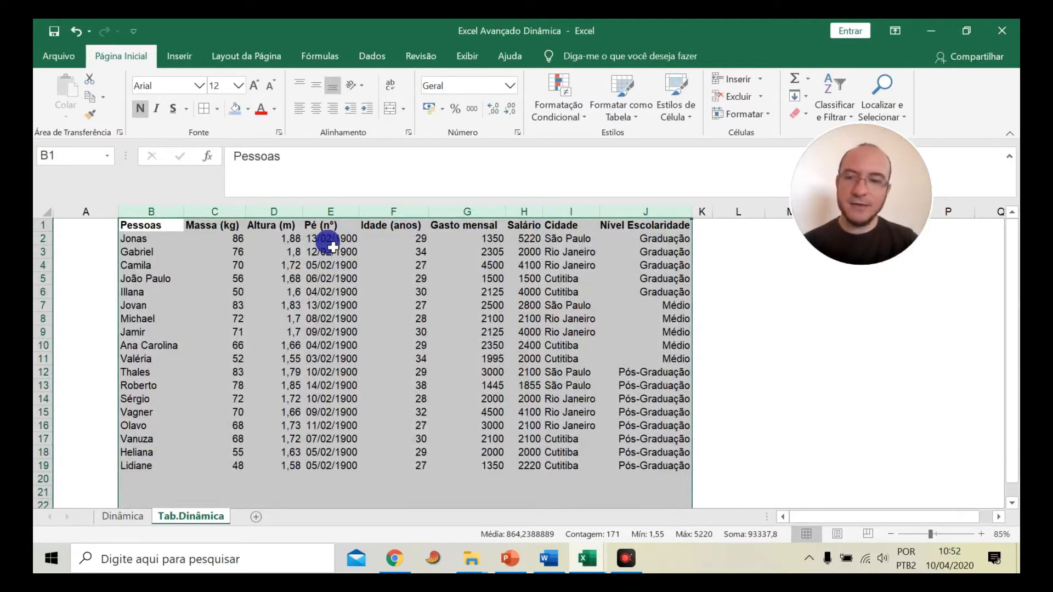
left_click(754, 291)
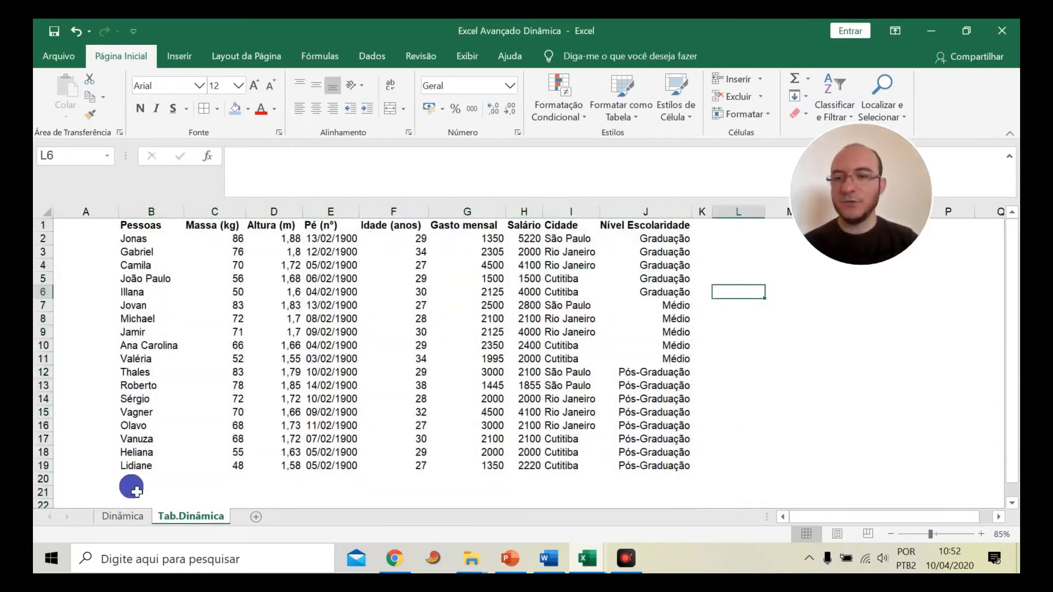
left_click(122, 516)
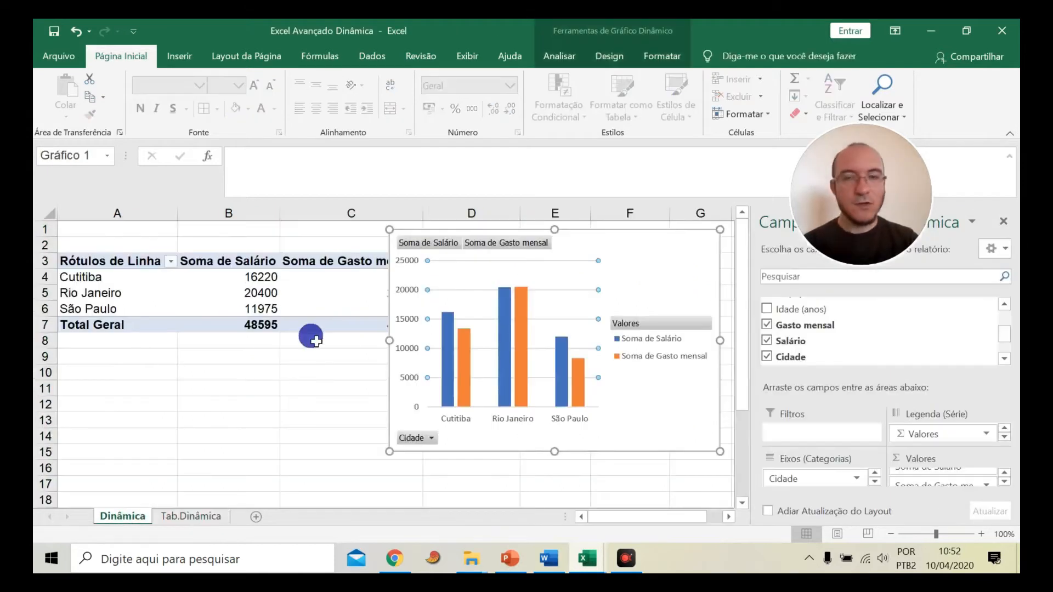
left_click(495, 316)
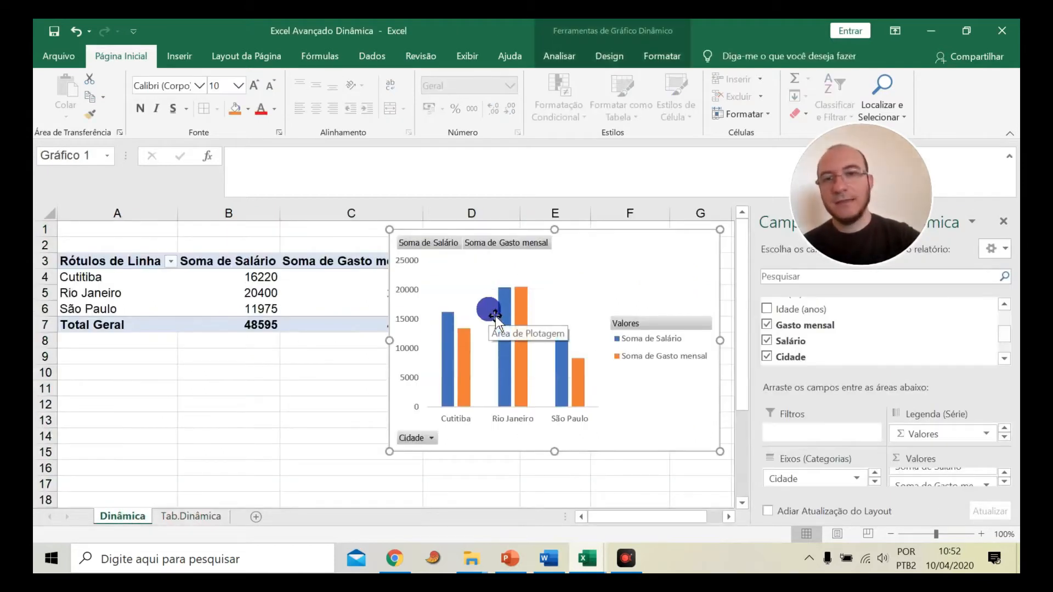
left_click(324, 408)
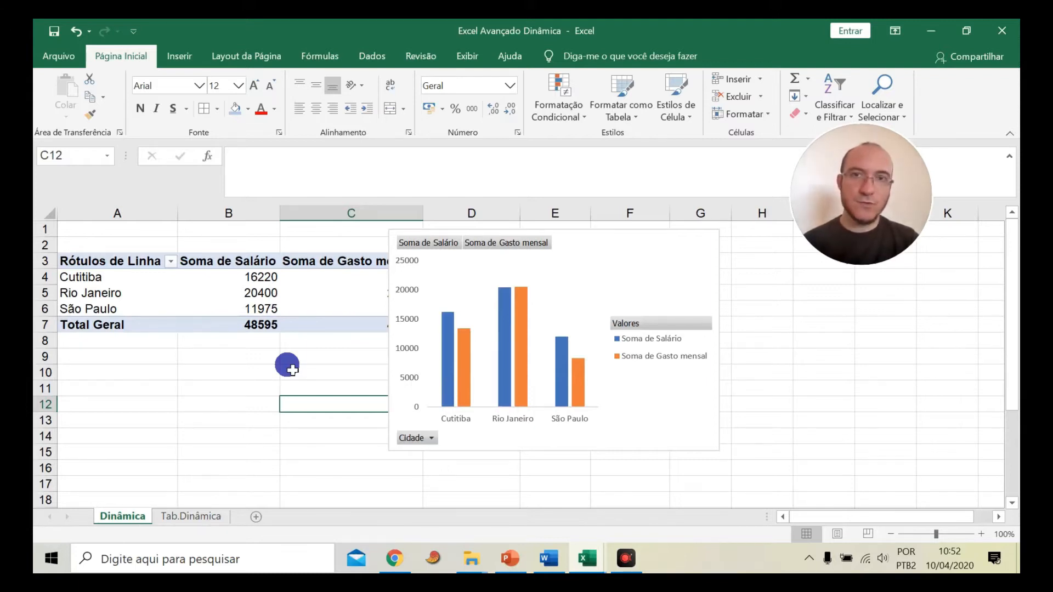
left_click(597, 270)
left_click(407, 296)
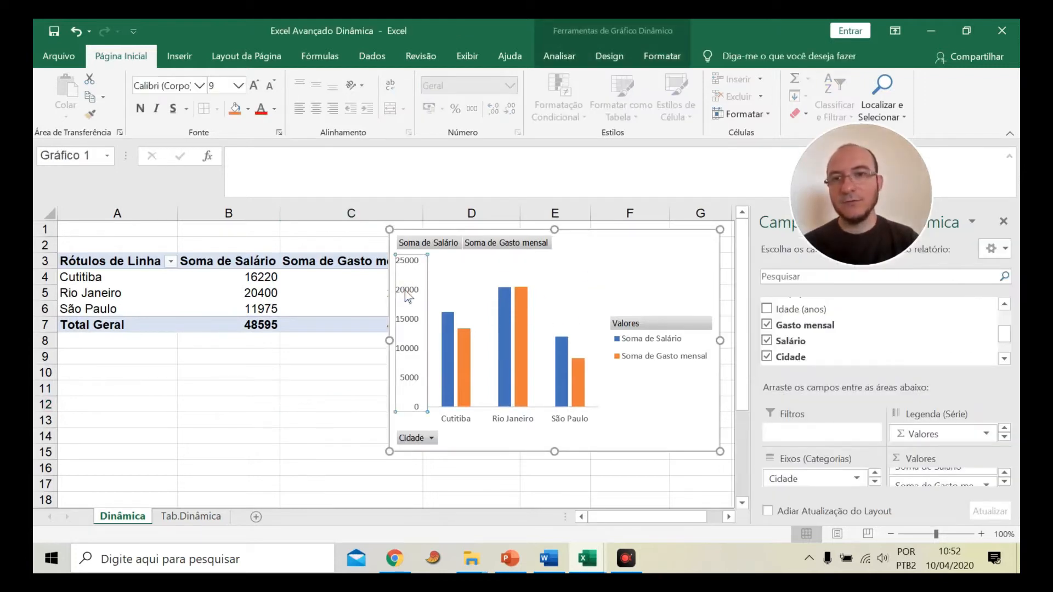
left_click(683, 261)
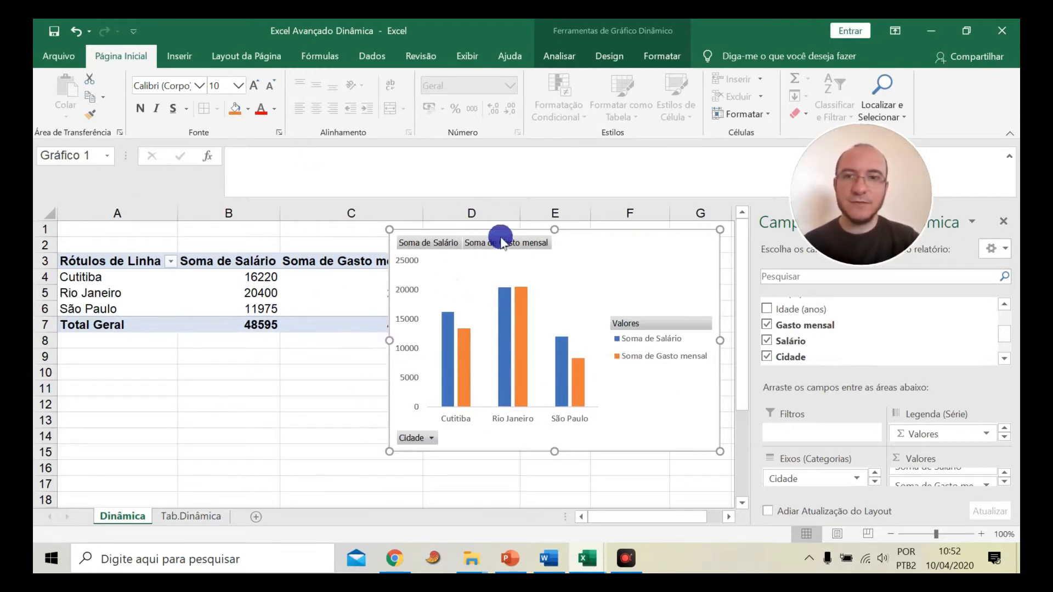
left_click(179, 518)
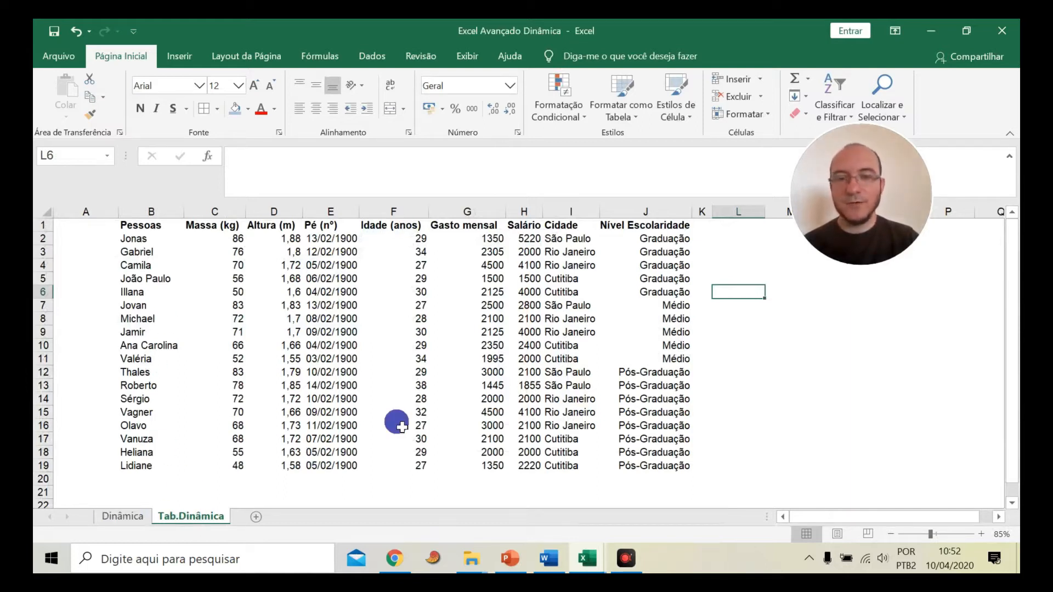
left_click(127, 517)
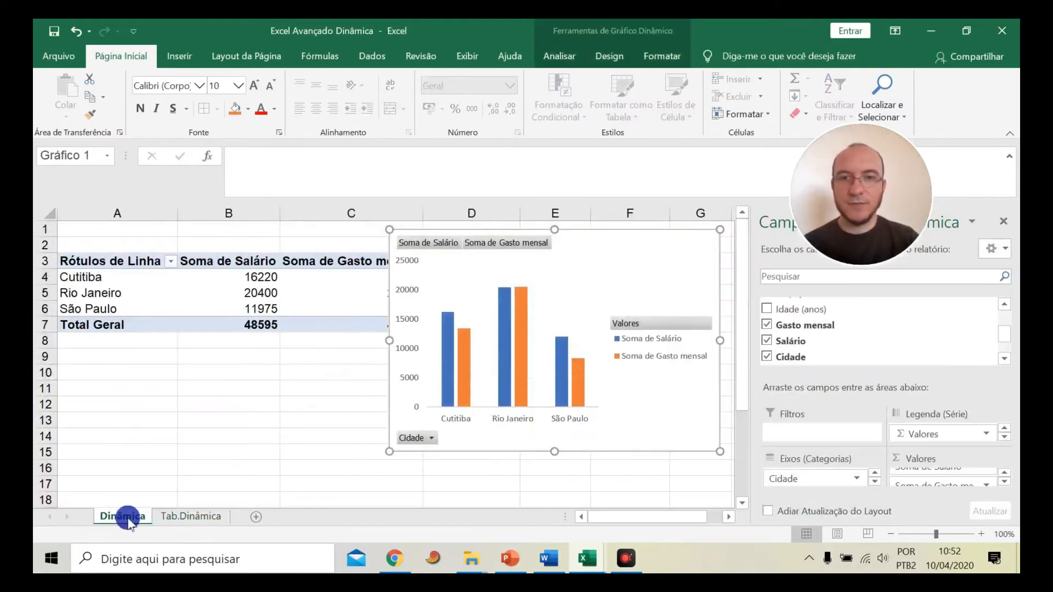
Create a pivot table on a new worksheet from the range B1:J19 of the Tab.Dinâmica sheet
left_click(189, 517)
left_click_drag(147, 227, 647, 473)
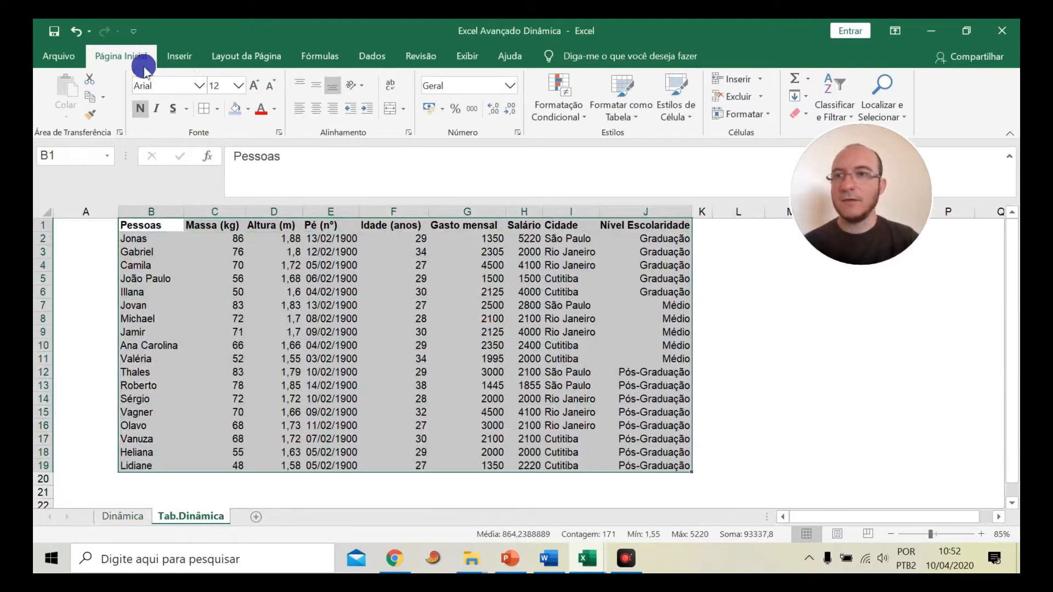
left_click(179, 55)
left_click(59, 93)
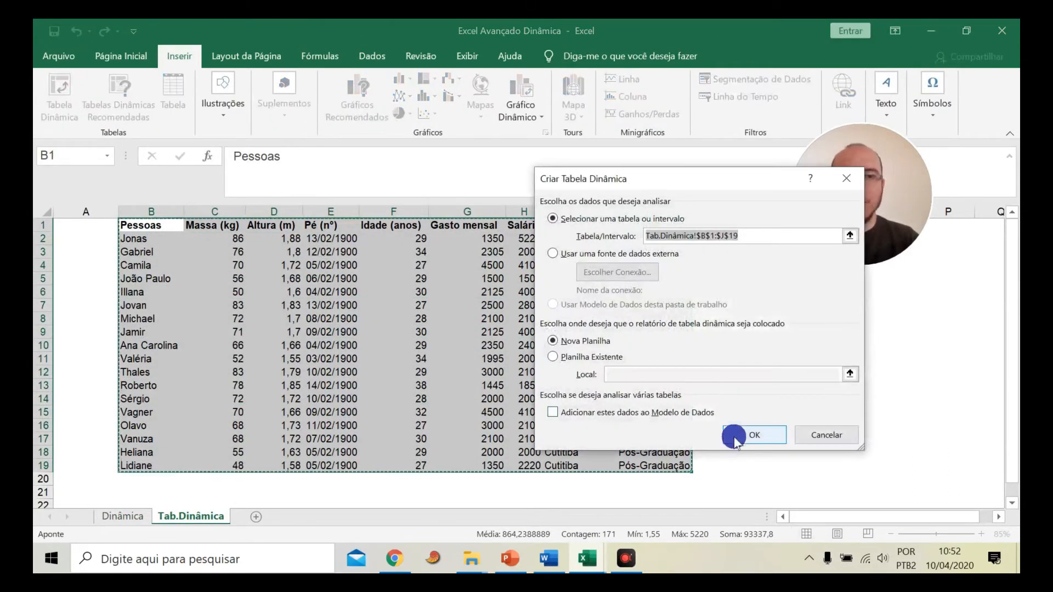
left_click(735, 436)
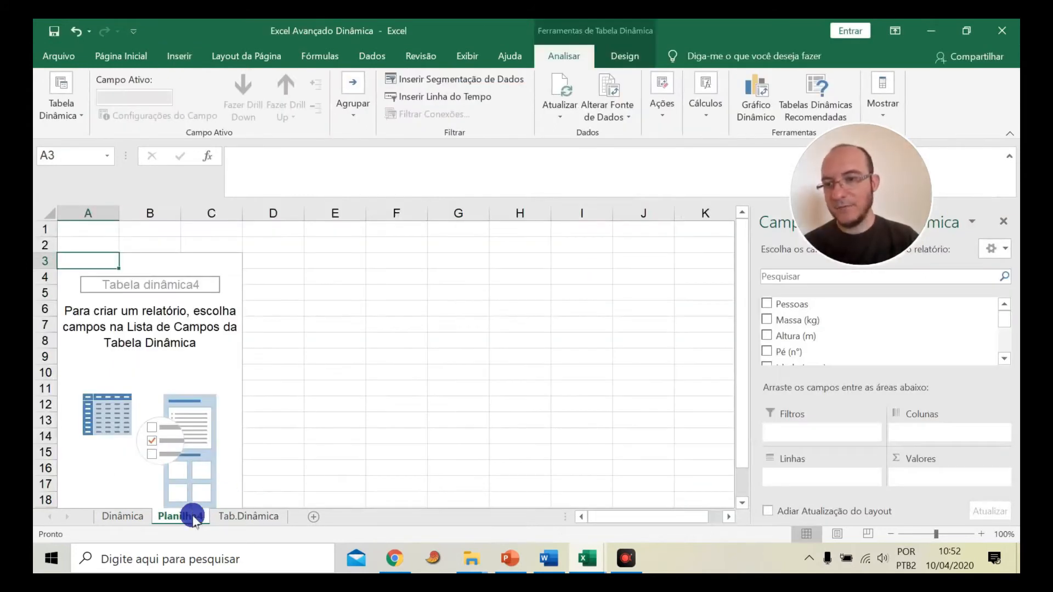
Rename the new pivot table's worksheet as Dinâmica2
right_click(196, 513)
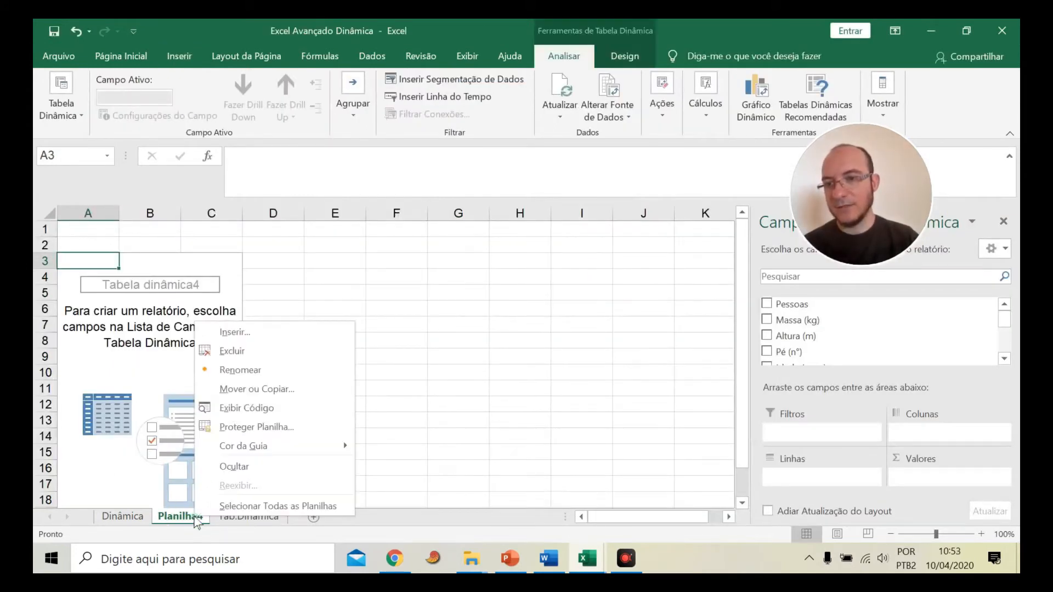
left_click(244, 366)
type("Dinâmica2")
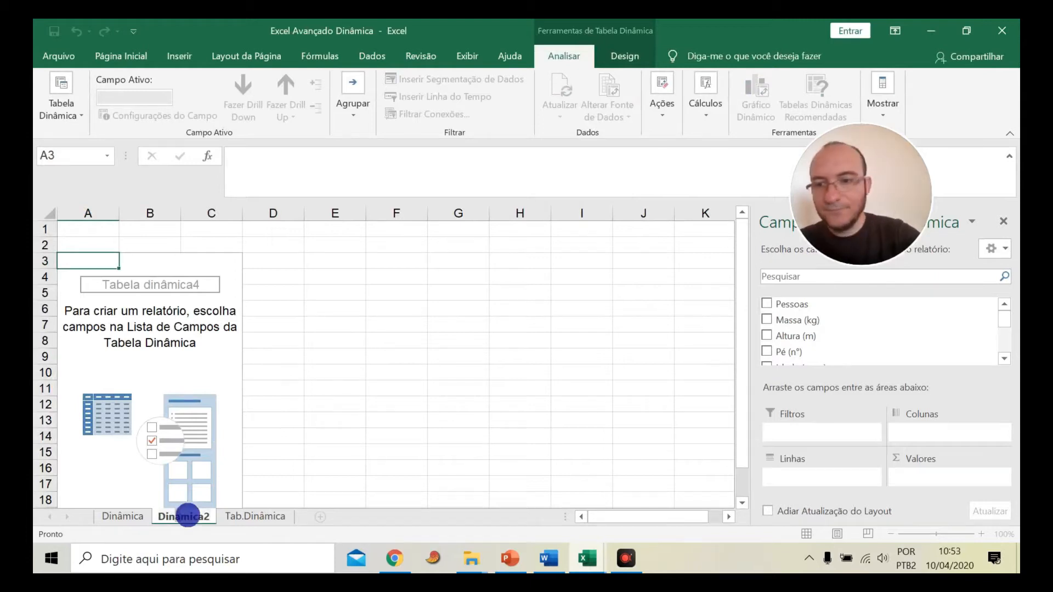
left_click(187, 516)
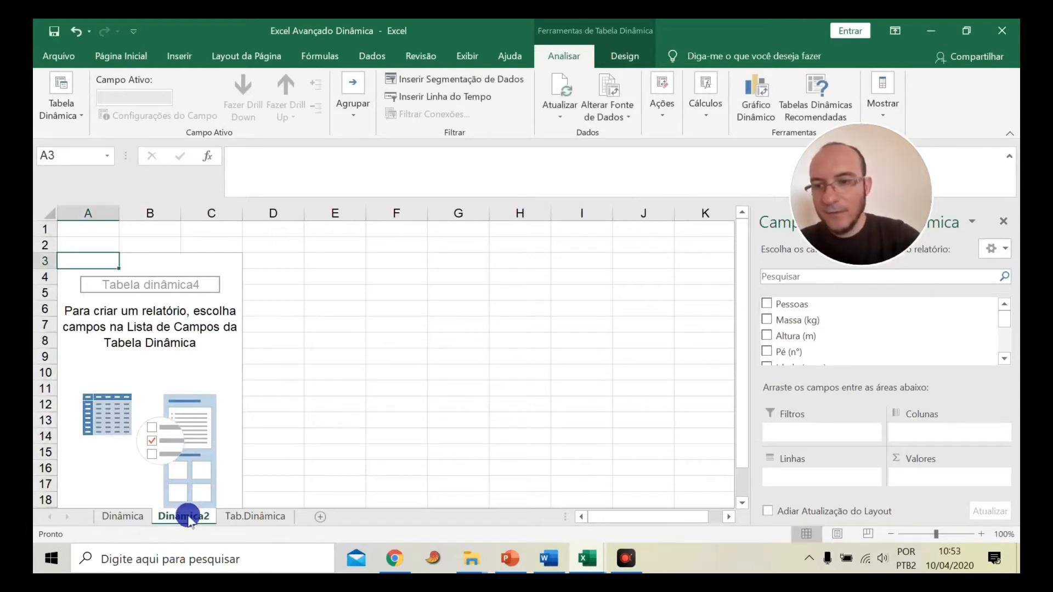
Add Idade (anos) to the pivot table's rows and Gasto mensal to its values
left_click(136, 293)
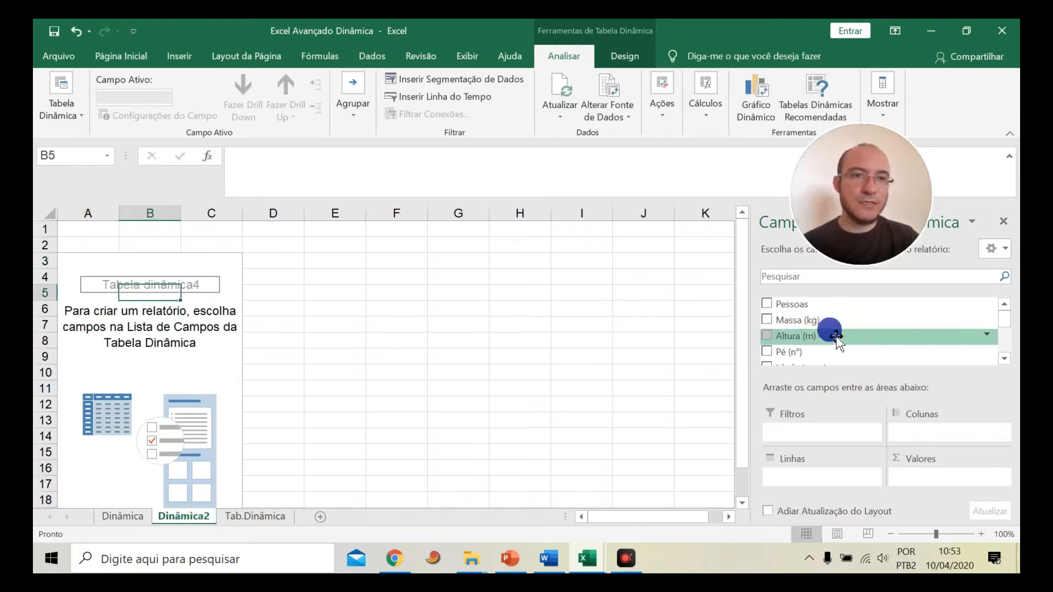
left_click(1004, 361)
left_click(1003, 361)
left_click_drag(839, 336, 821, 478)
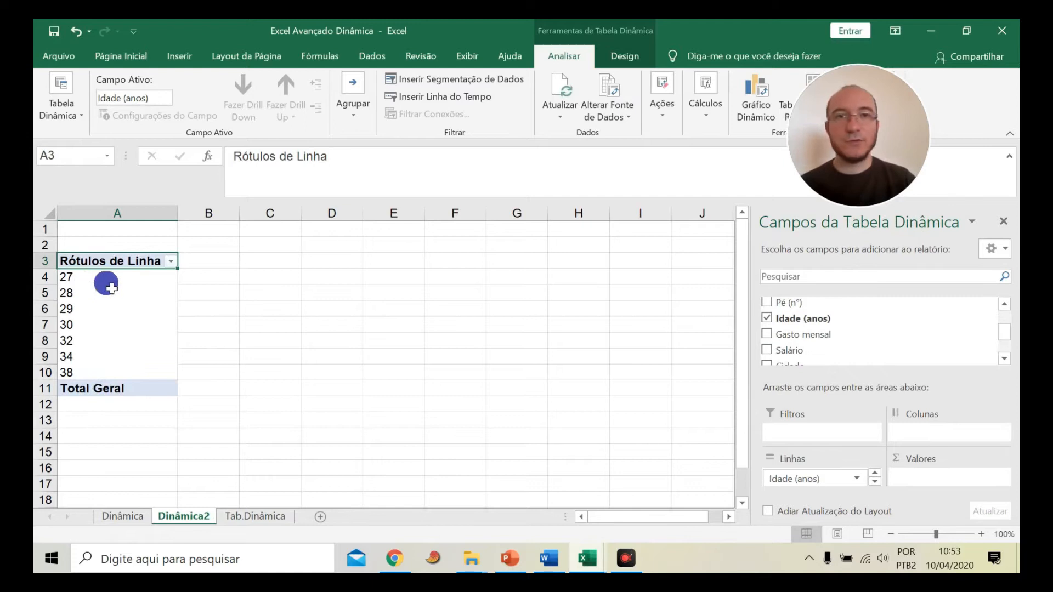
left_click_drag(830, 338, 944, 482)
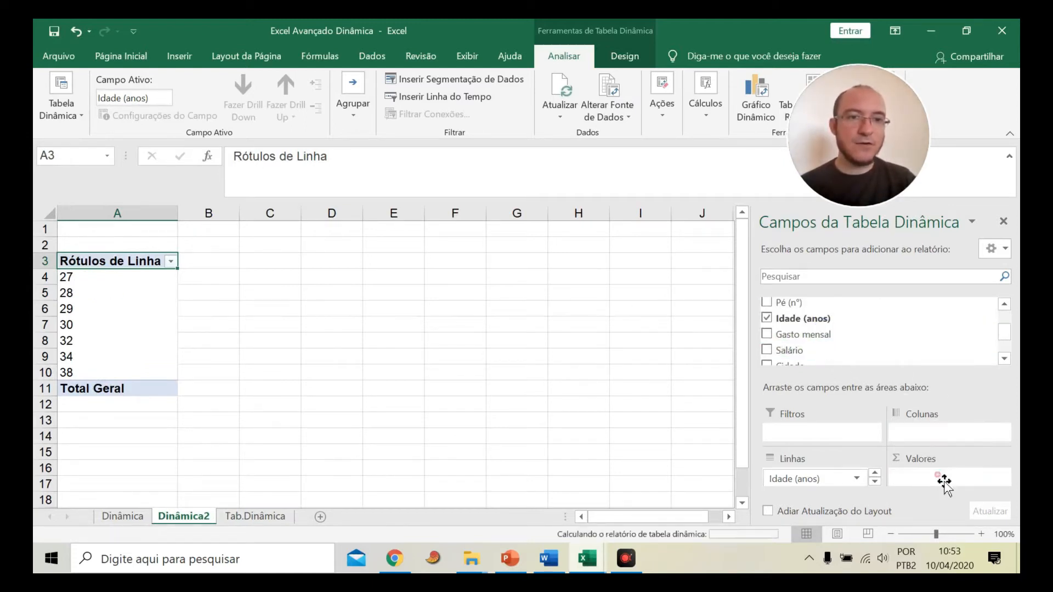
Set the Gasto mensal value field to summarize by Média in its value field settings
left_click(988, 479)
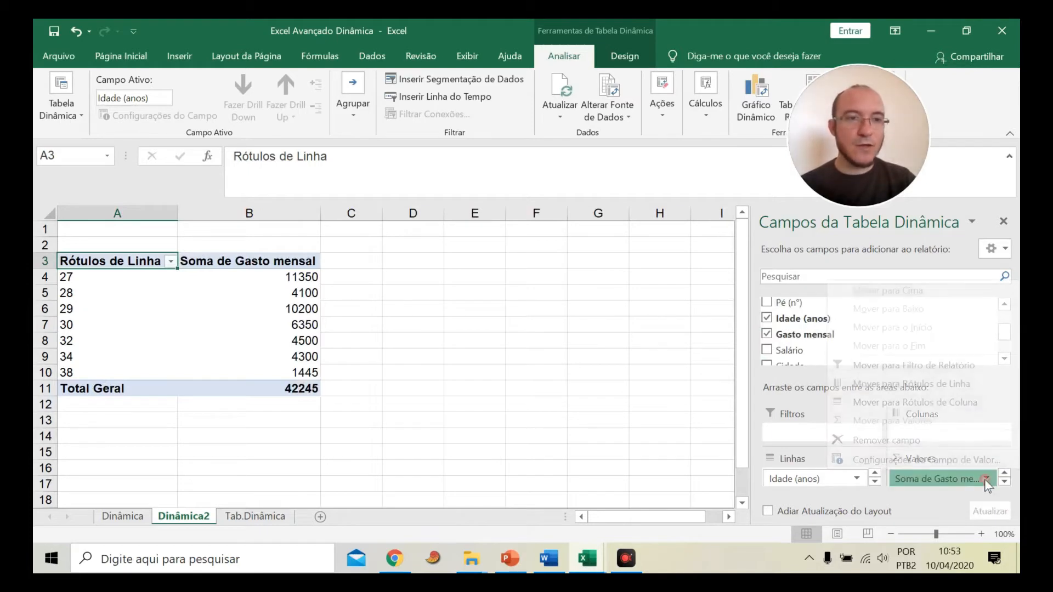
left_click(935, 457)
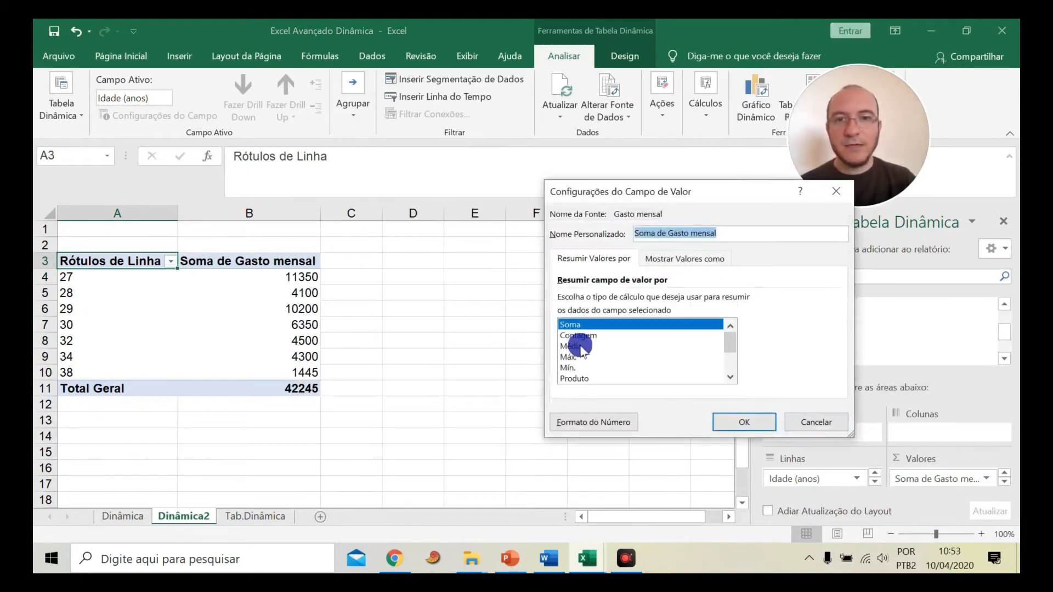
left_click(581, 349)
scroll(600, 357, "down", 2)
scroll(600, 359, "up", 1)
scroll(599, 362, "down", 1)
scroll(600, 362, "up", 3)
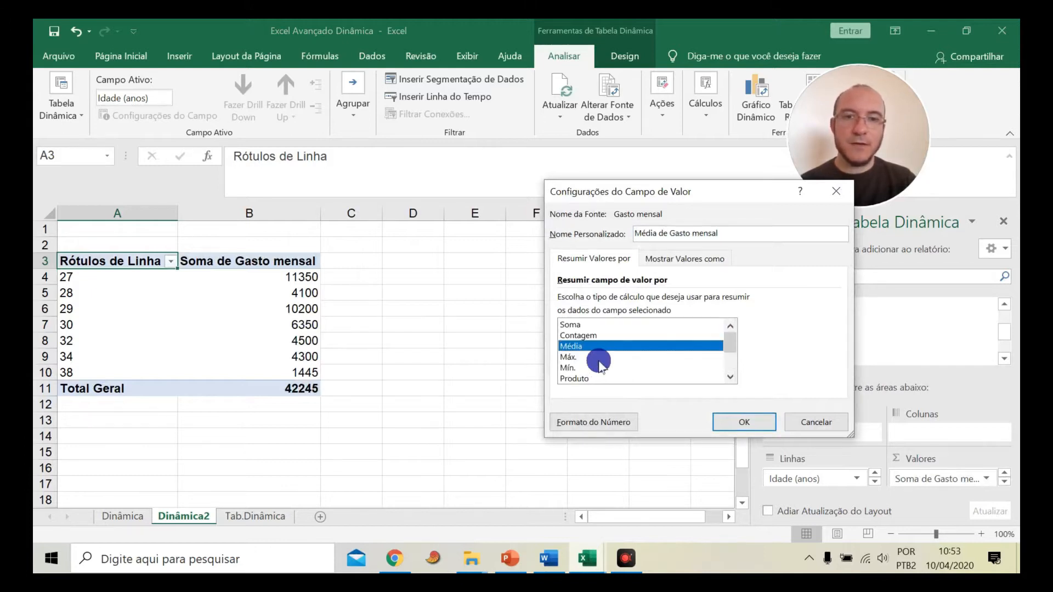
left_click(746, 422)
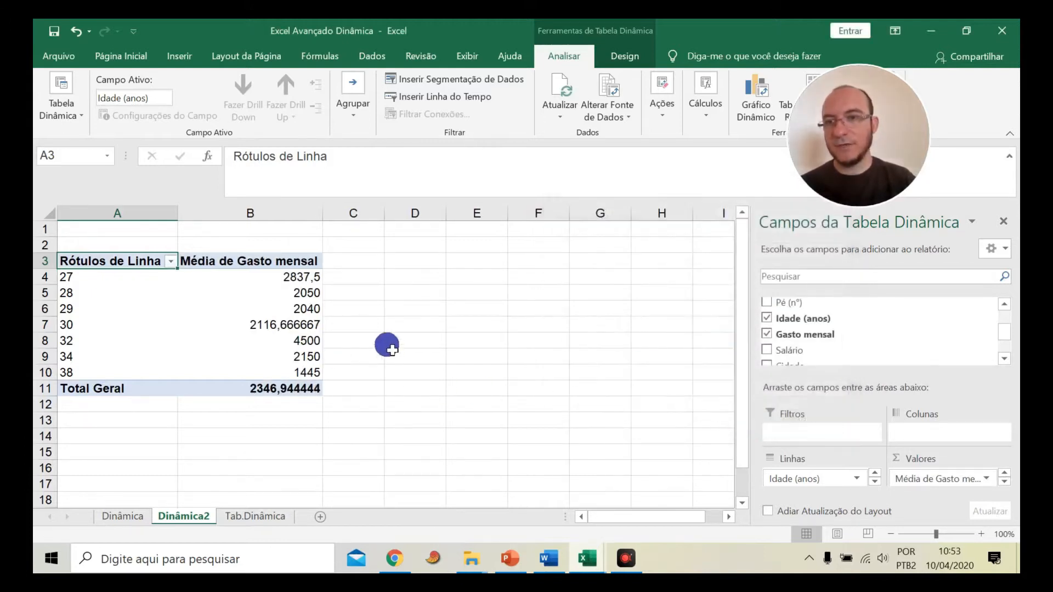
Try to insert a scatter chart from the pivot table range A3:B10
left_click(387, 345)
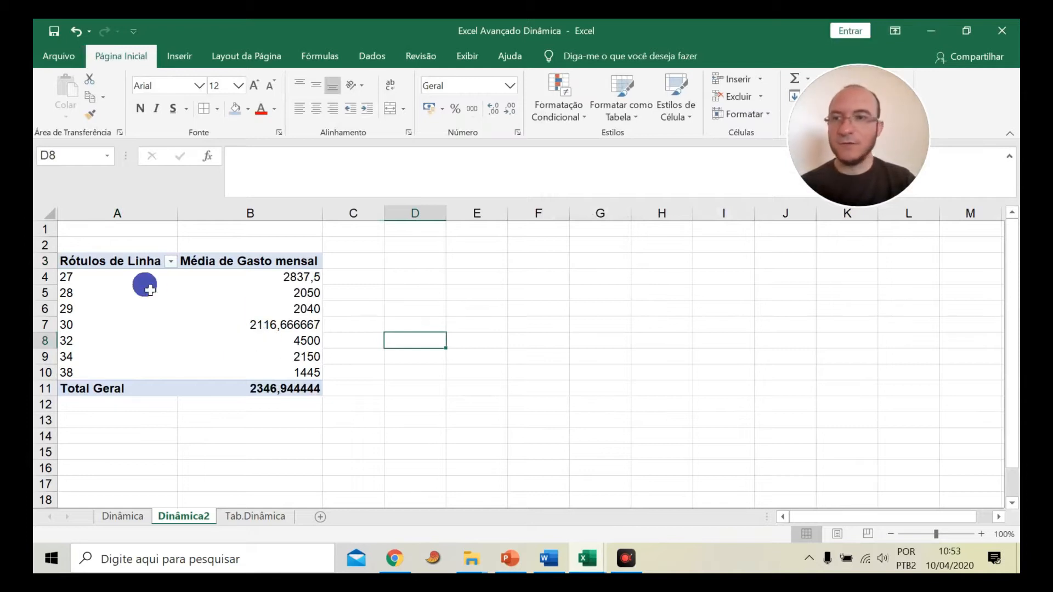
left_click_drag(104, 261, 266, 380)
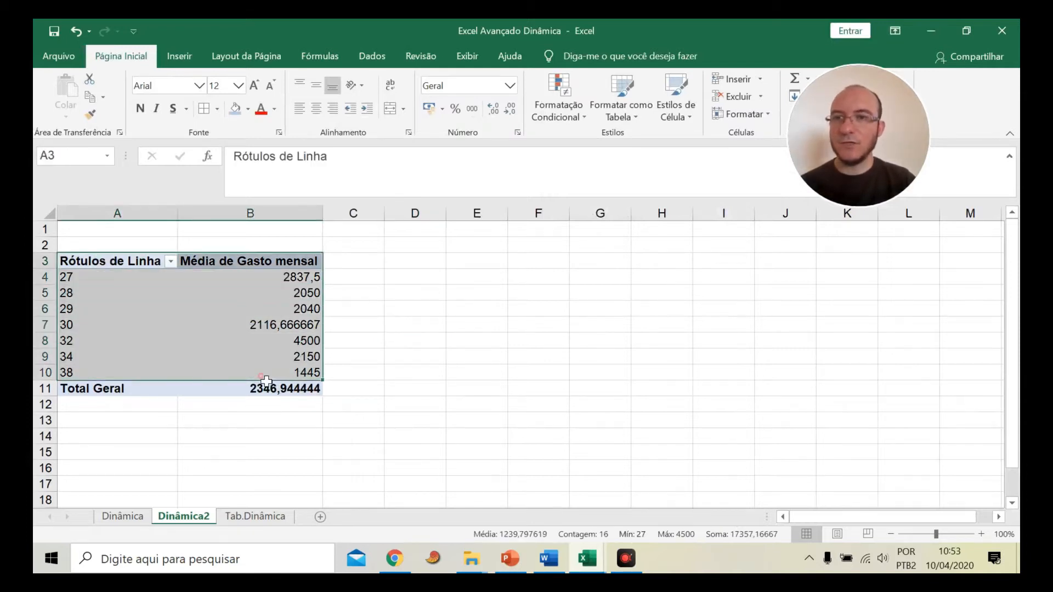
left_click(179, 56)
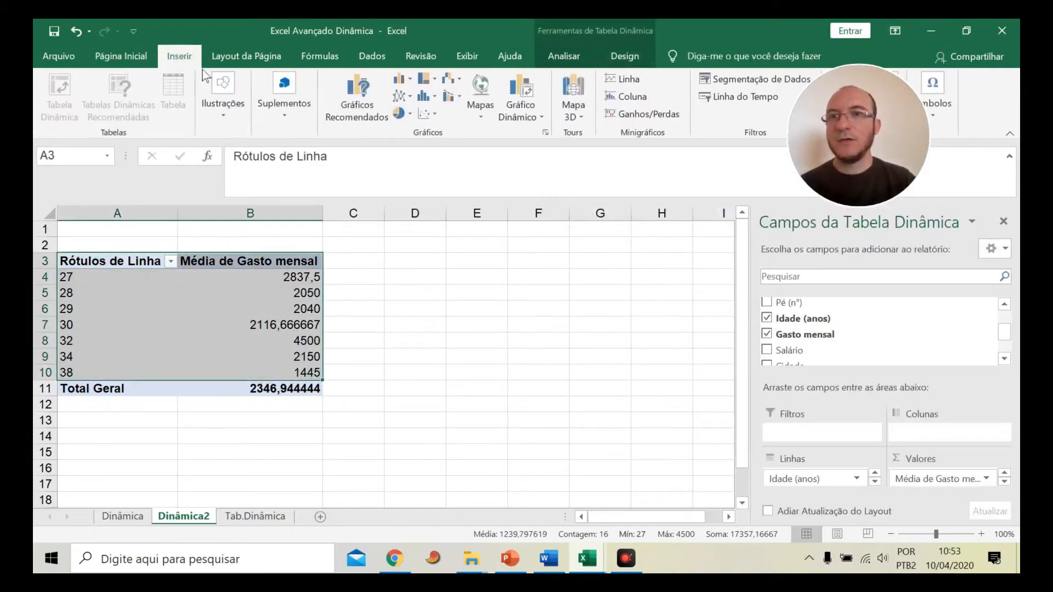
left_click(425, 115)
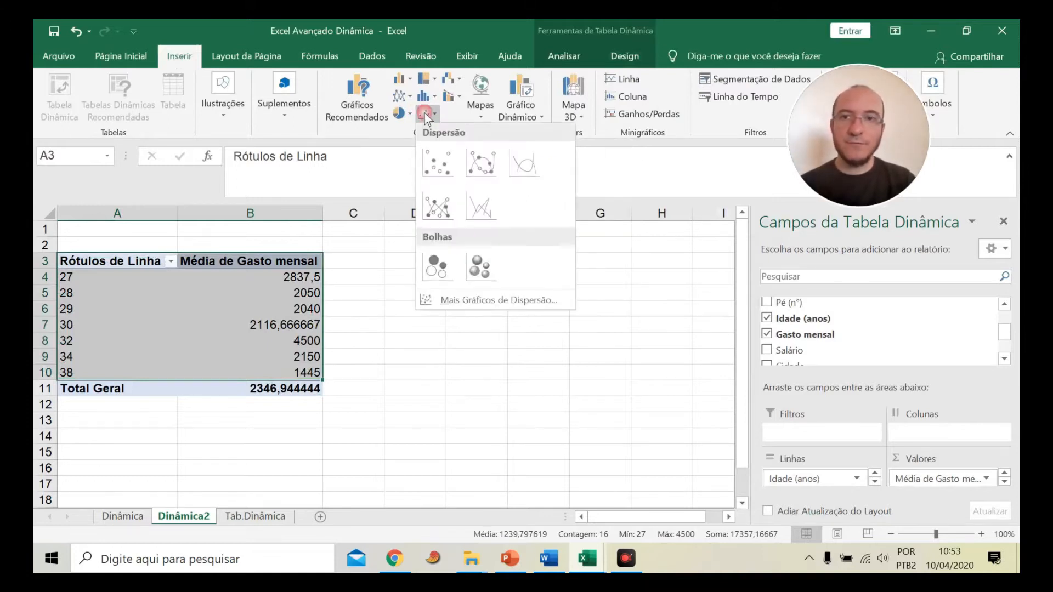
left_click(436, 166)
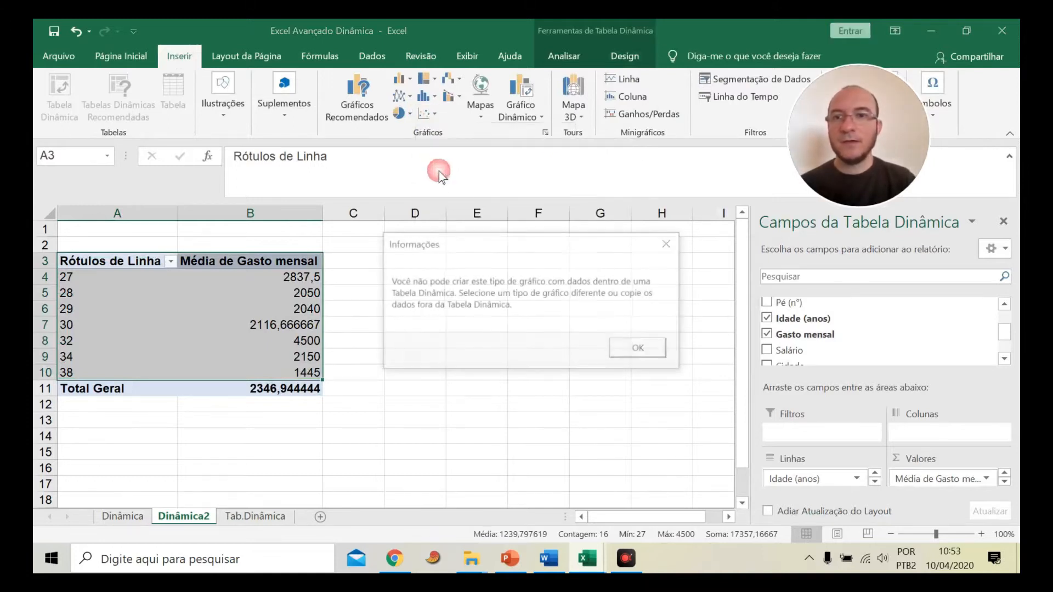
left_click(640, 350)
Insert a line pivot chart of average monthly spending by age and place it beside the pivot table
left_click(414, 97)
left_click(414, 141)
left_click_drag(505, 273, 642, 245)
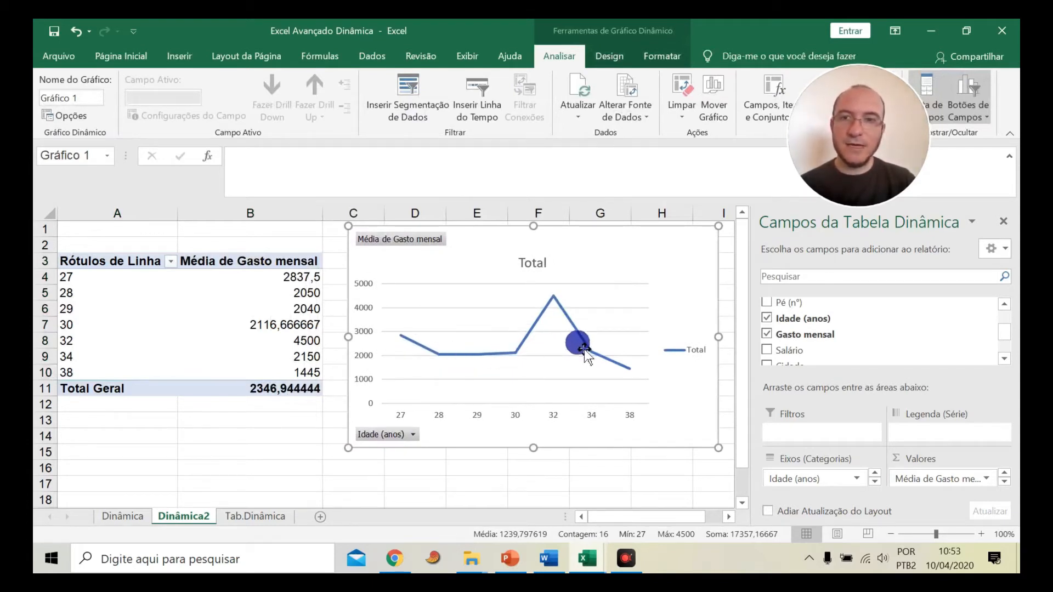
Set the major unit of the line chart's vertical axis to 500 and close the axis formatting
left_click(366, 332)
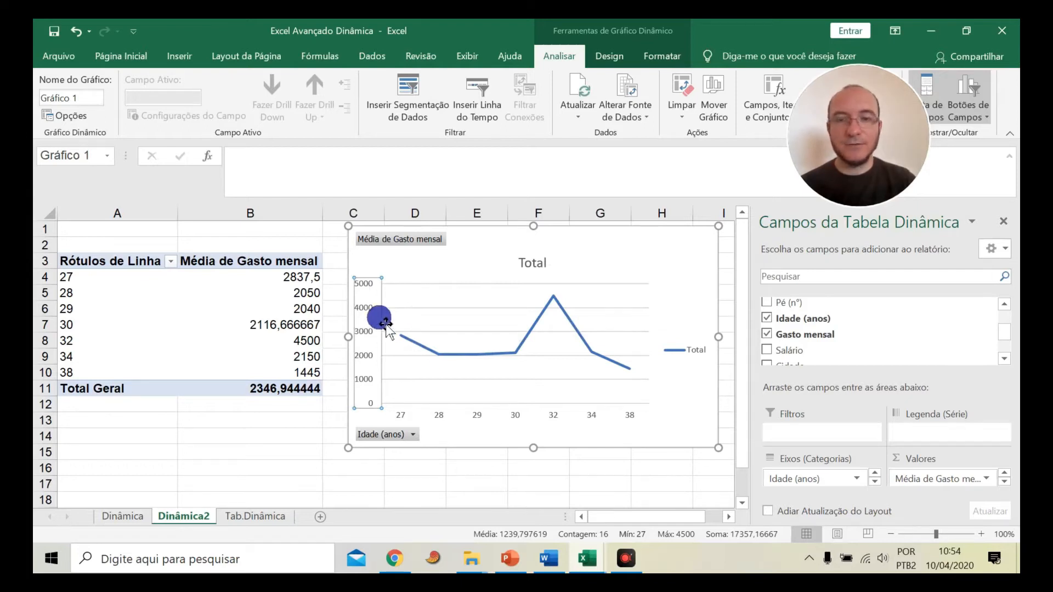
left_click(403, 309)
right_click(364, 307)
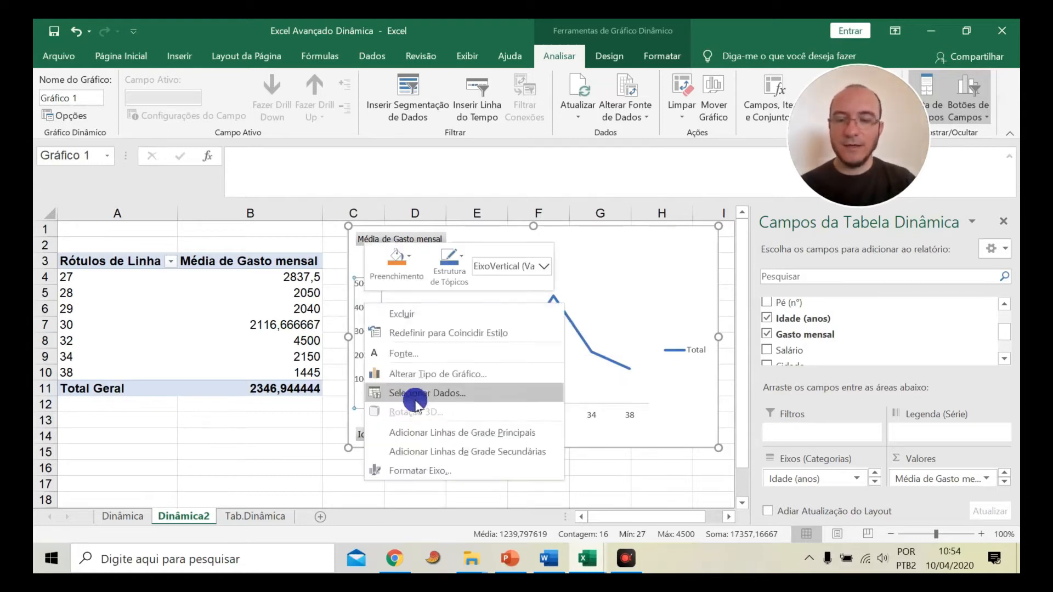
left_click(419, 471)
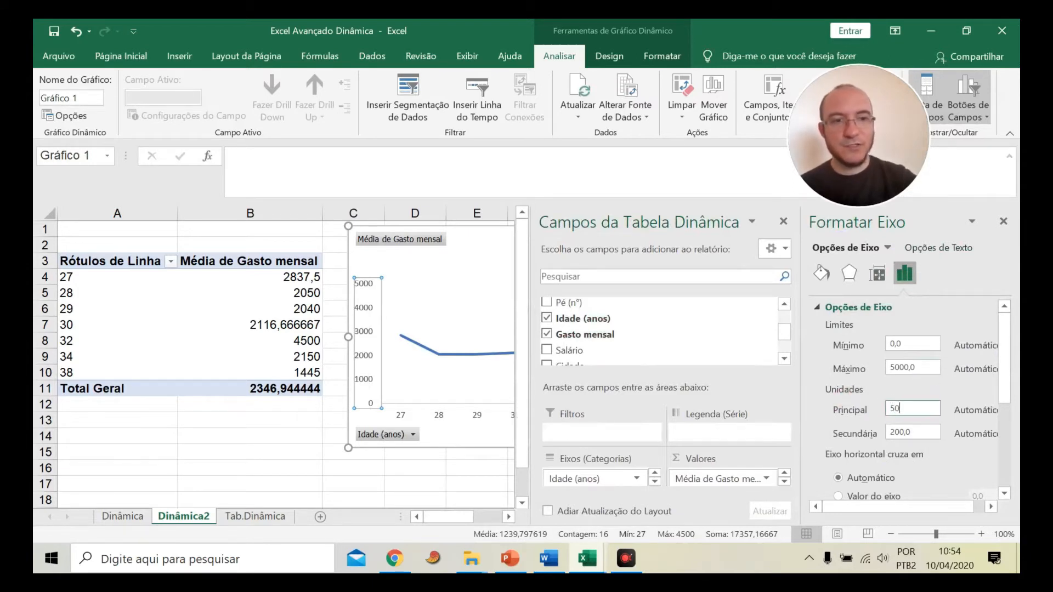
key("Return")
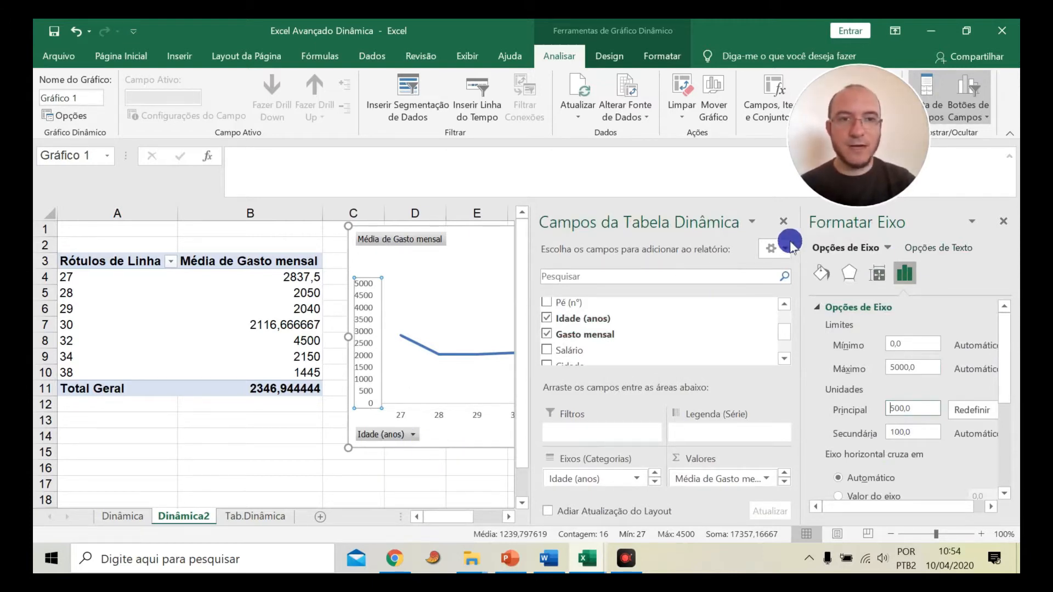
left_click(1003, 222)
left_click(433, 469)
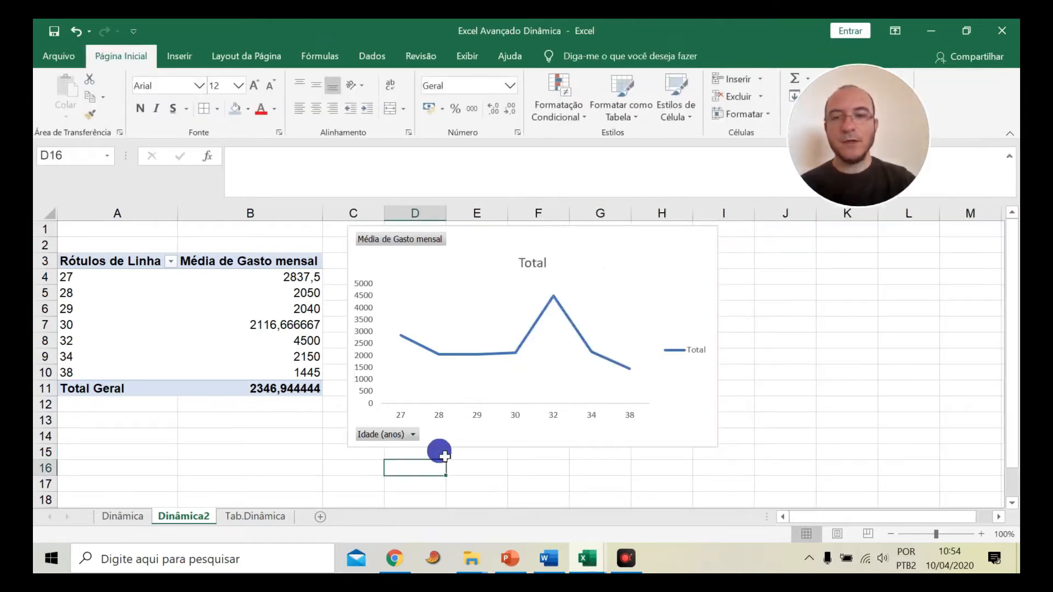
Filter Idade (anos) on the line chart to show only ages 27, 28, 29 and 30
left_click(413, 435)
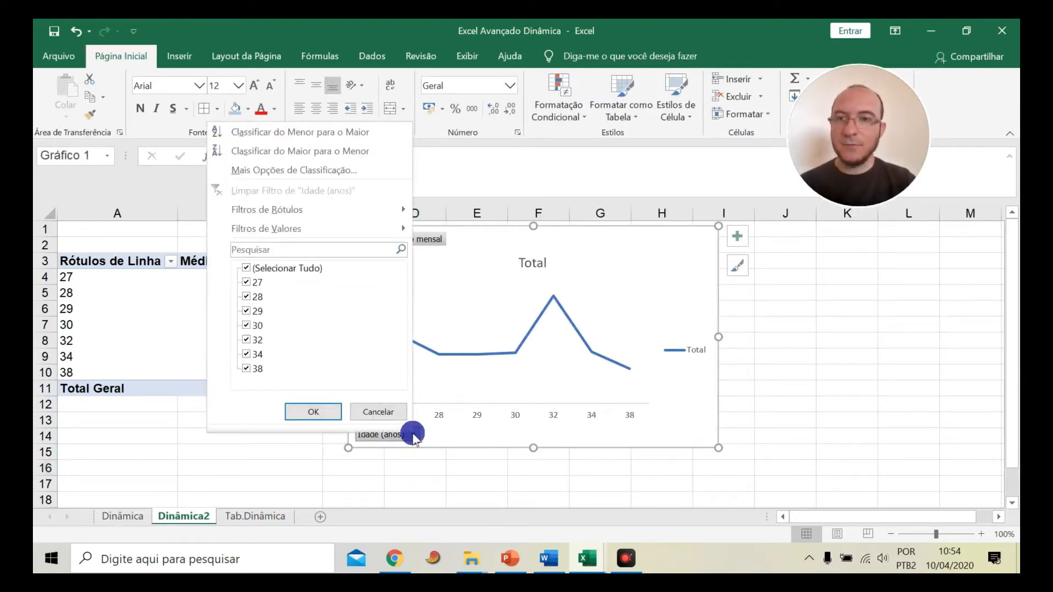
left_click(413, 434)
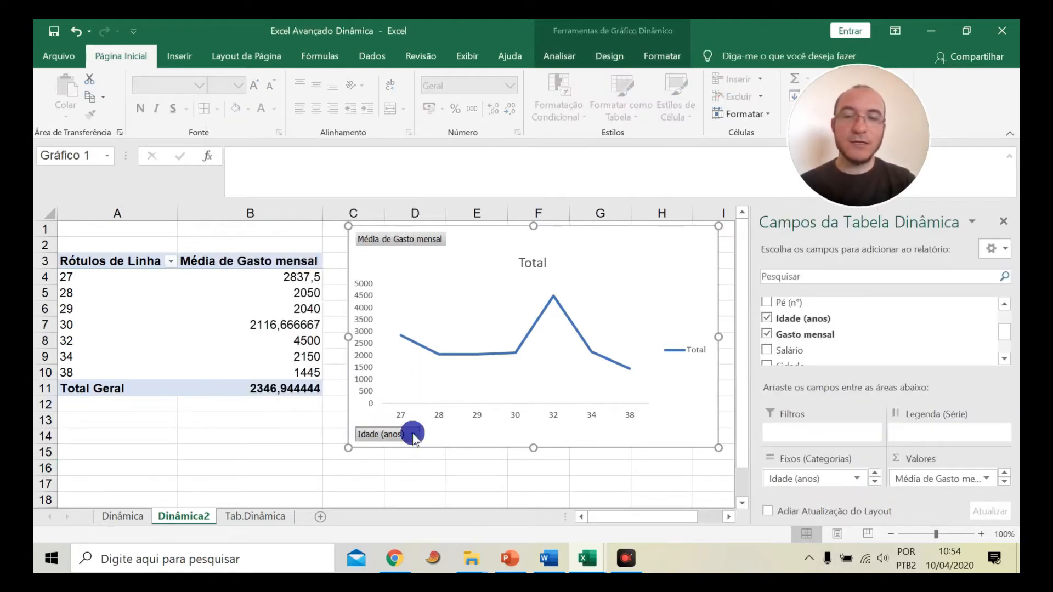
left_click(413, 435)
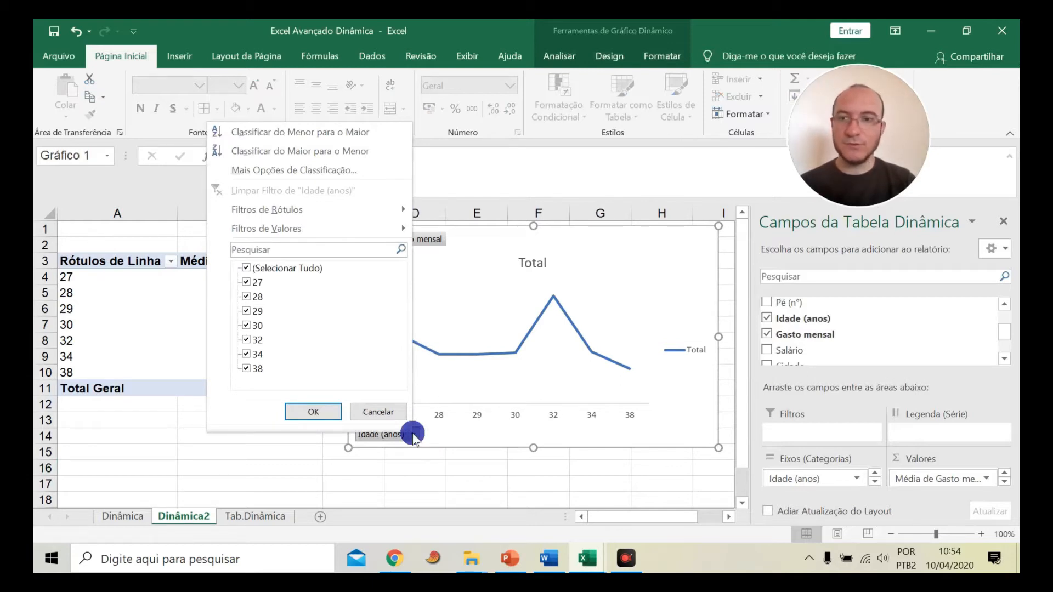
left_click(498, 488)
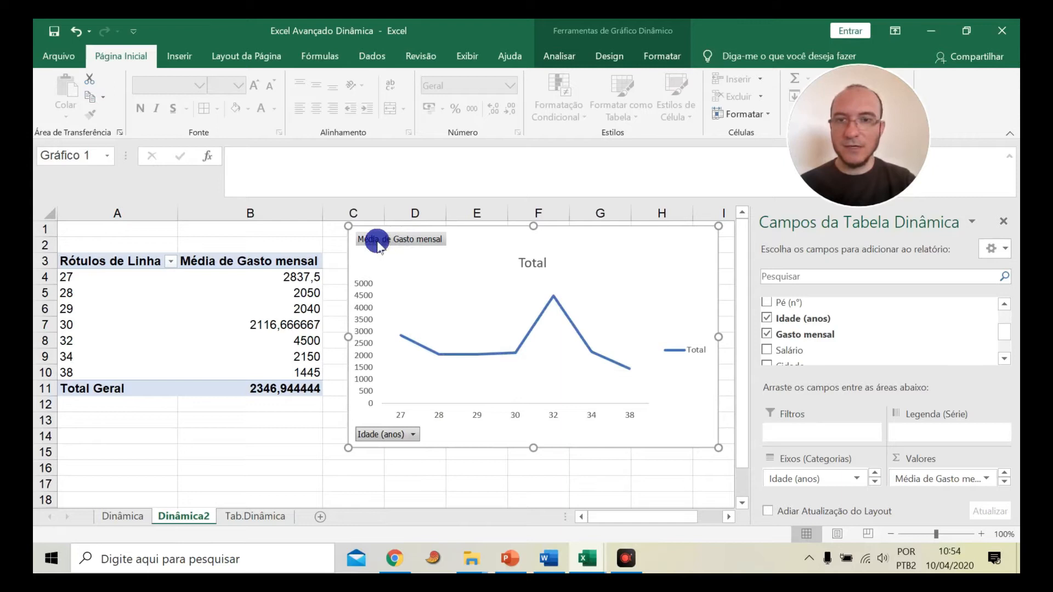
left_click(413, 435)
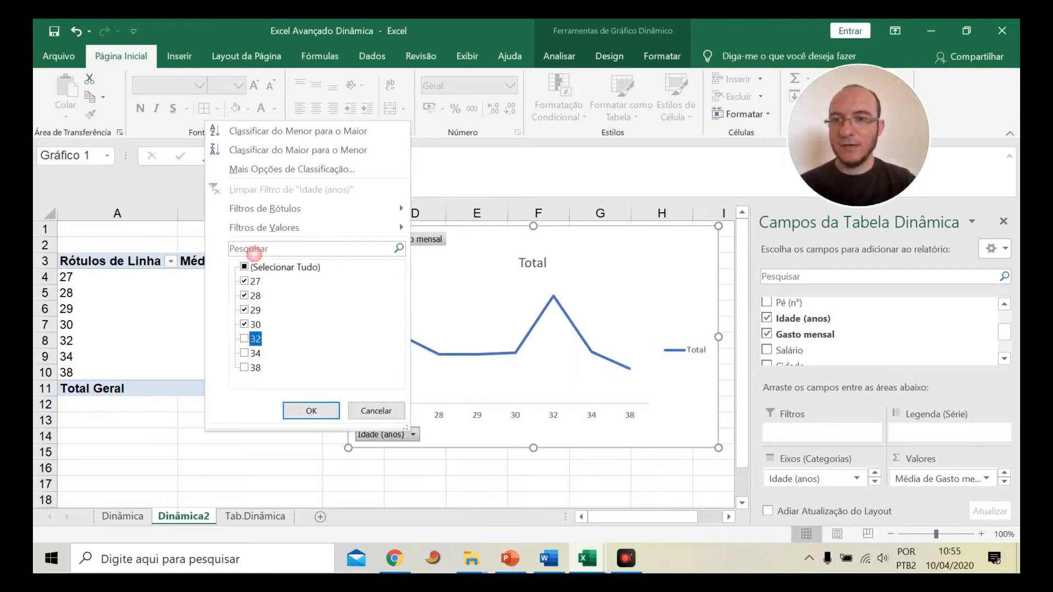
left_click(296, 411)
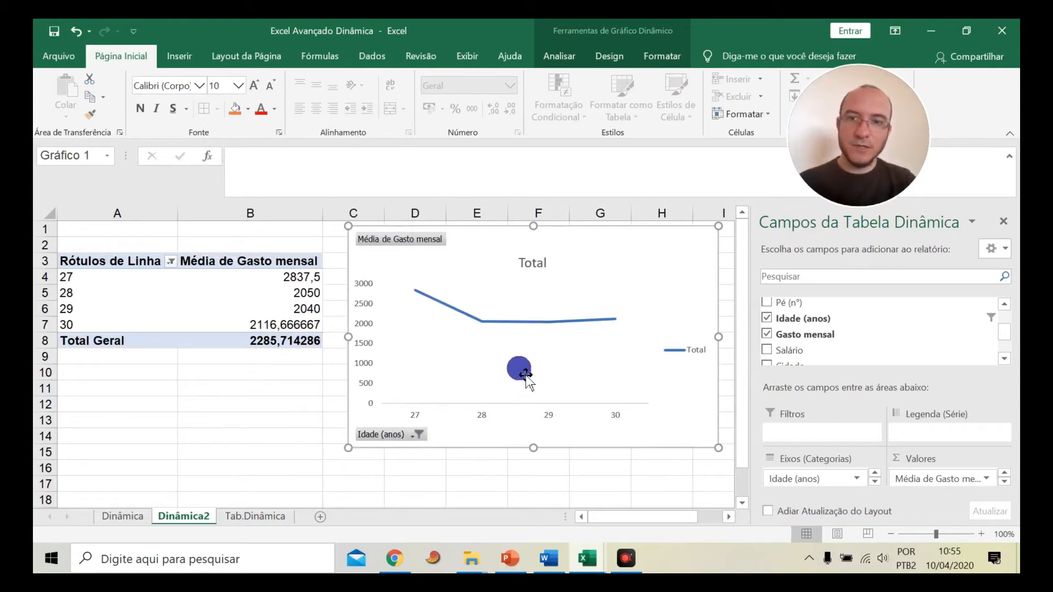
Change the chart's Idade (anos) filter to show only ages 32, 34 and 38
left_click(415, 436)
left_click(248, 328)
left_click(248, 314)
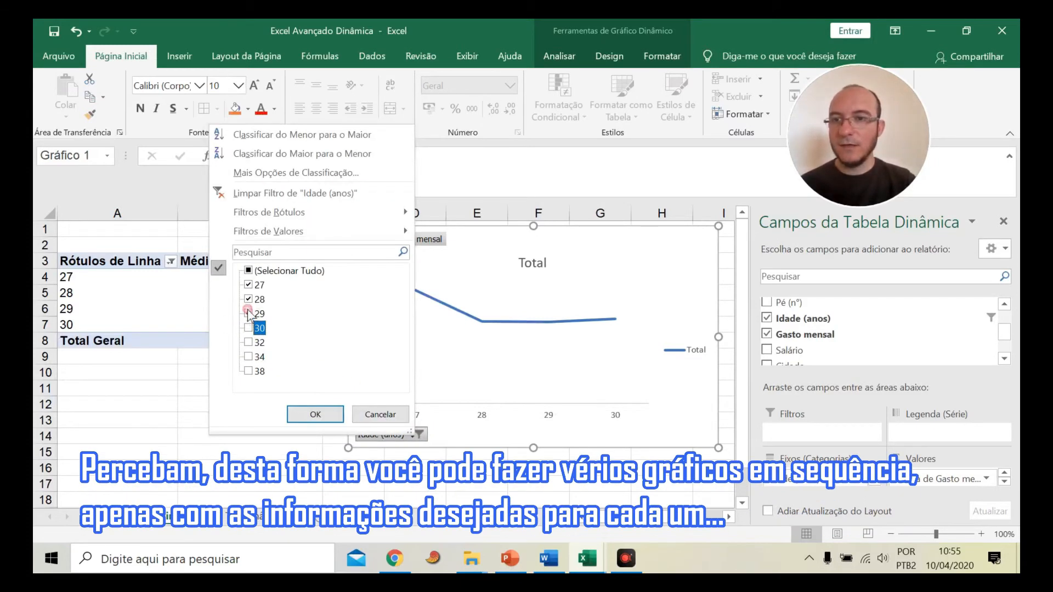
left_click(252, 344)
left_click(248, 372)
left_click(310, 417)
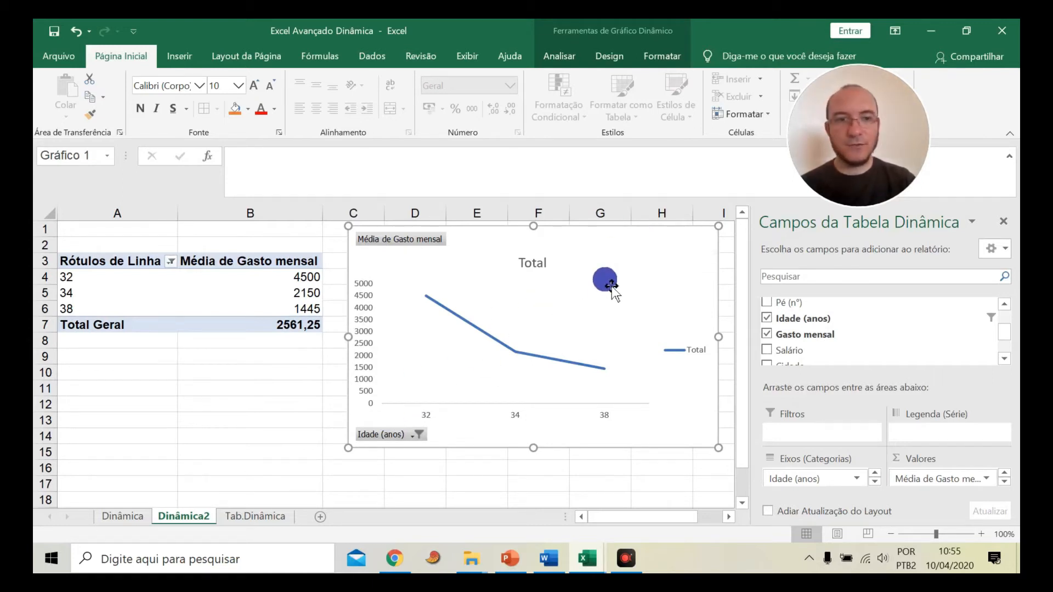
Delete the line chart on Dinâmica2 and try to create a funnel chart from the pivot table range A3:B7
key("Delete")
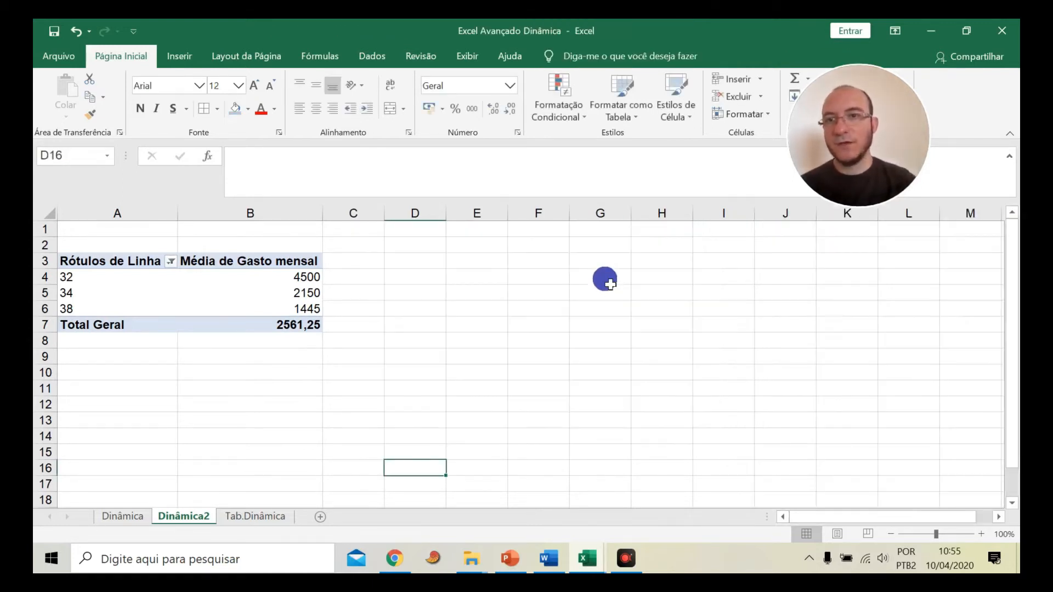
left_click_drag(118, 266, 263, 324)
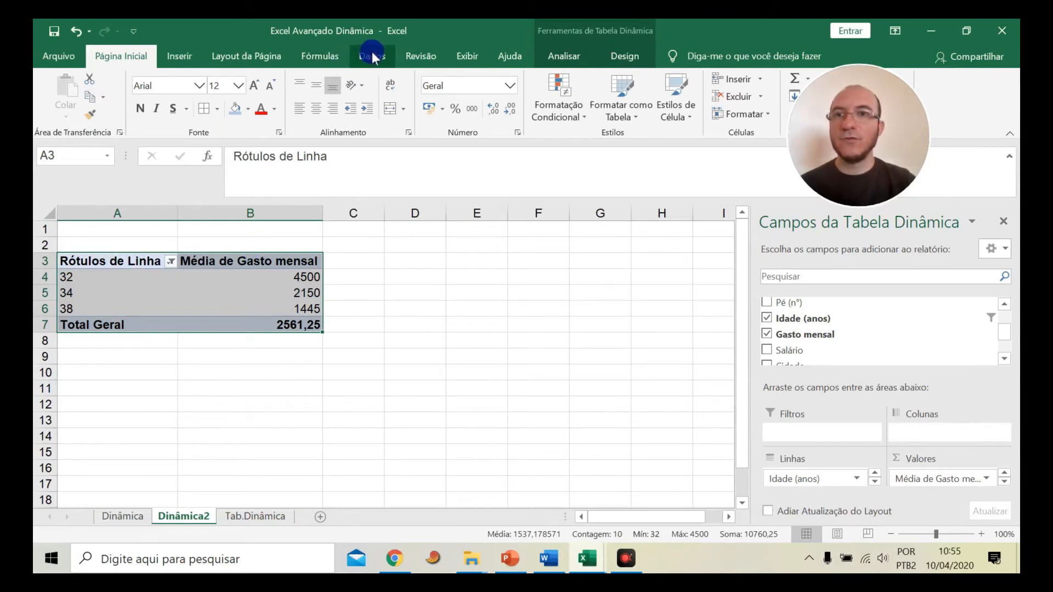
left_click(180, 55)
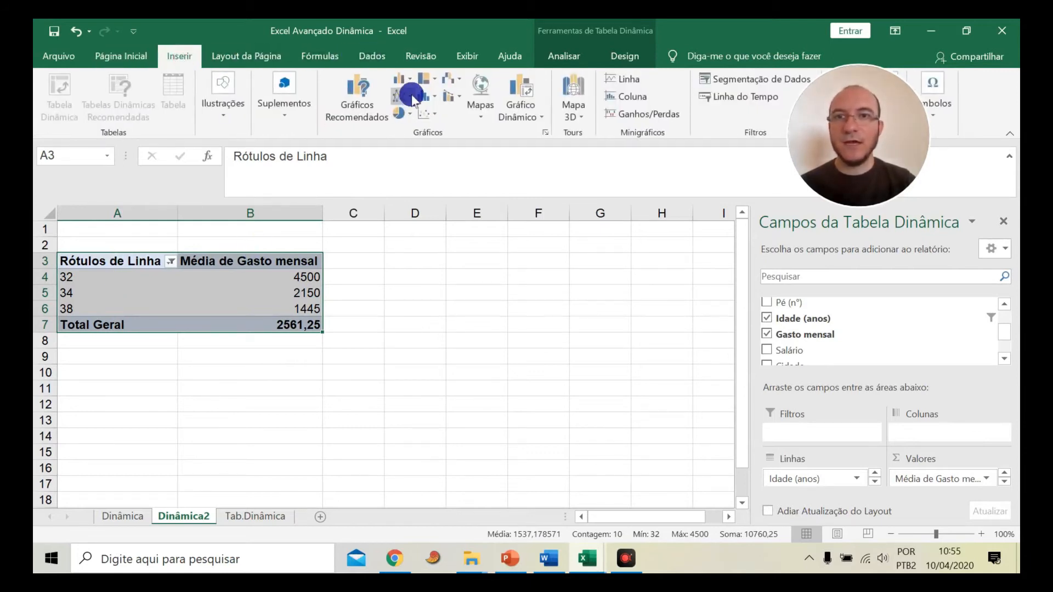
left_click(460, 99)
left_click(459, 81)
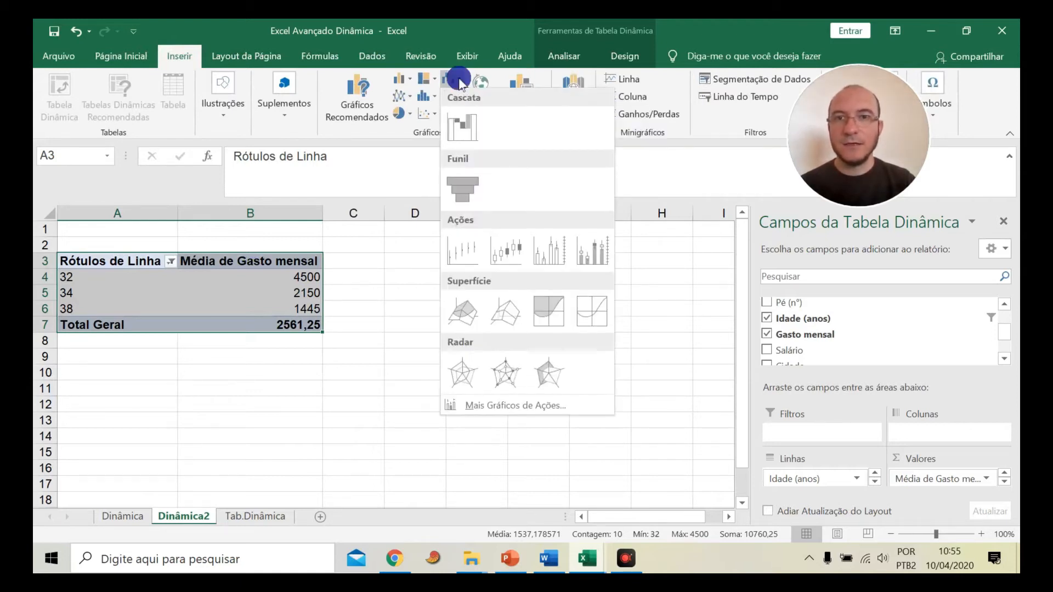
left_click(461, 188)
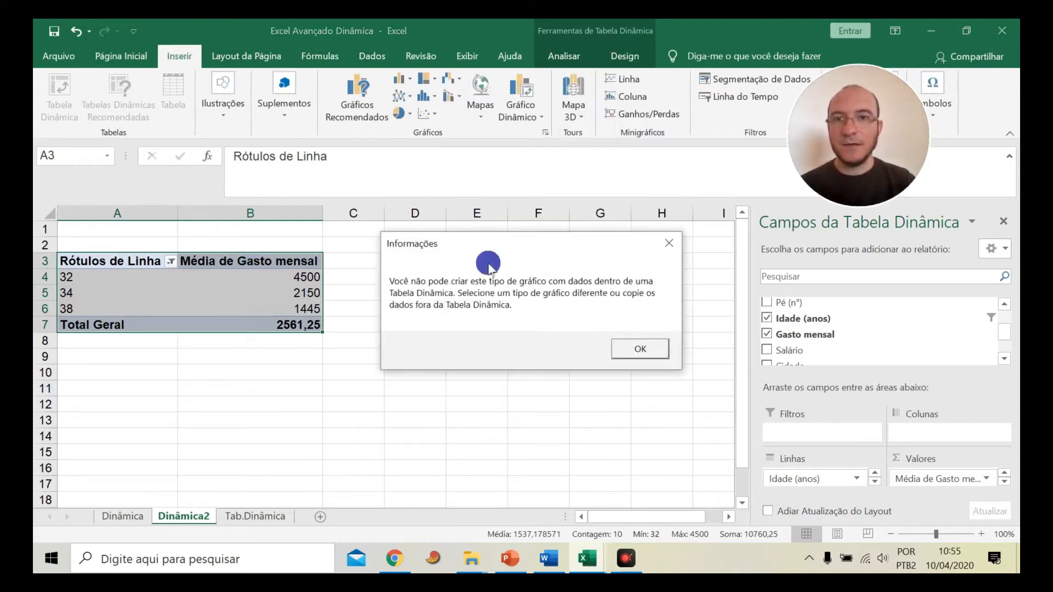
left_click(638, 349)
Insert a line pivot chart from the filtered pivot table and move it clear of the table columns
left_click(399, 98)
left_click(413, 142)
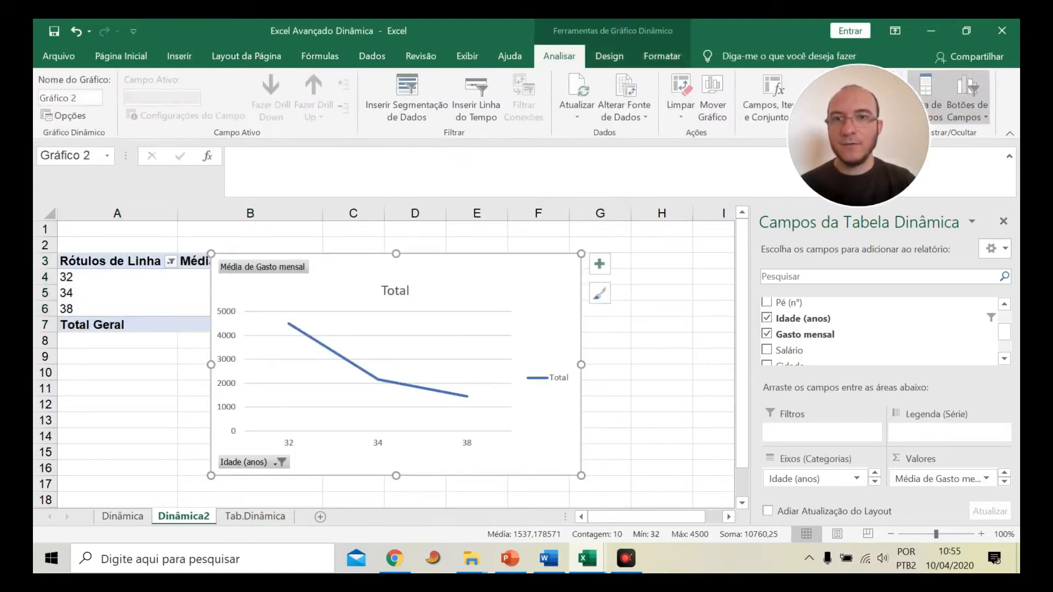
left_click_drag(472, 271, 592, 259)
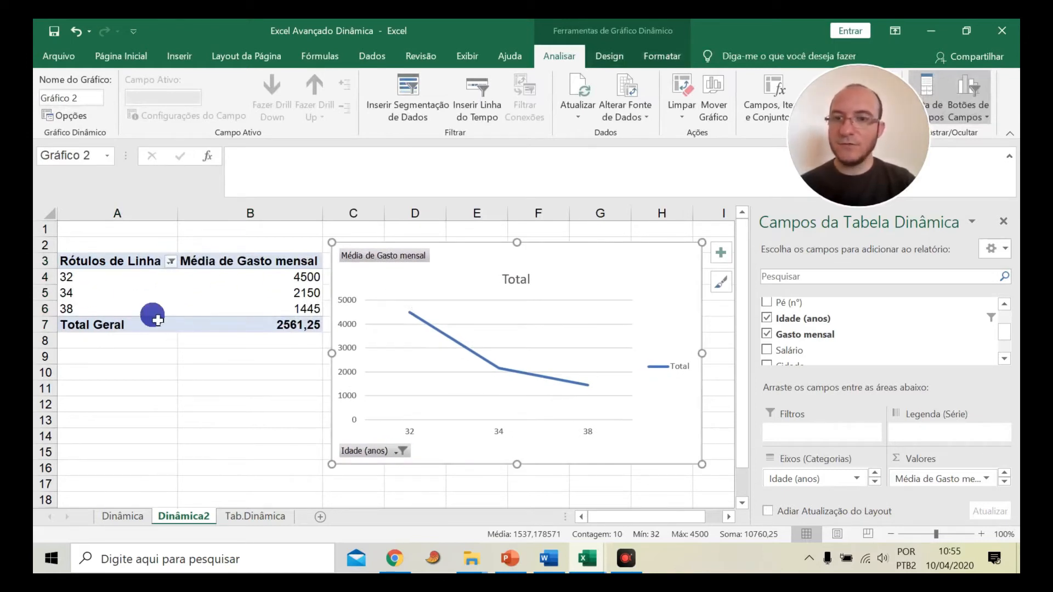
Review the chart's Idade (anos) filter options and compare the pivot table and chart with the source data on Tab.Dinâmica
left_click(389, 451)
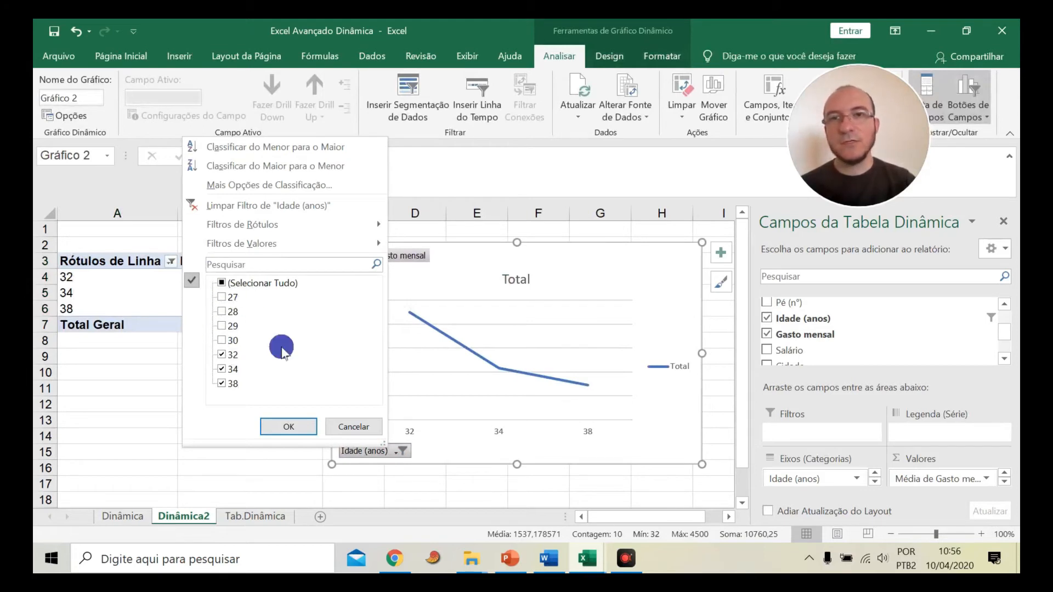
left_click(354, 427)
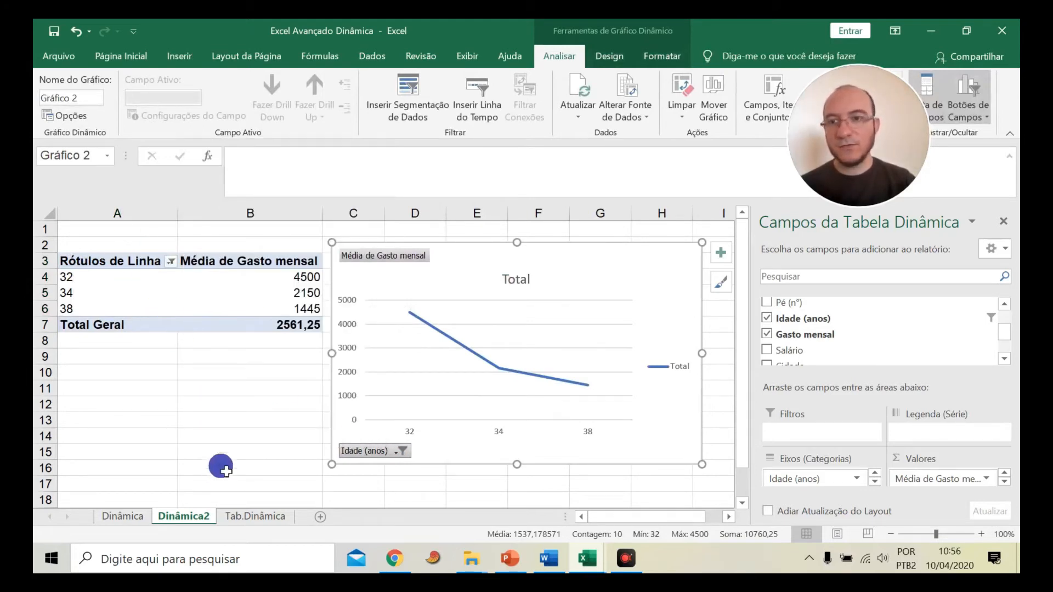
left_click(251, 516)
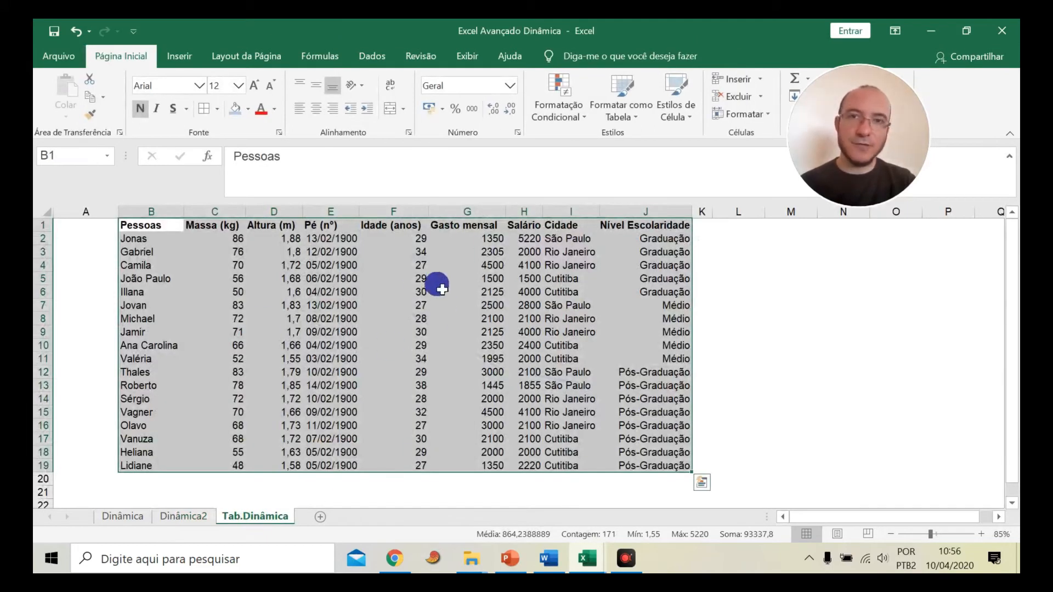
left_click(168, 516)
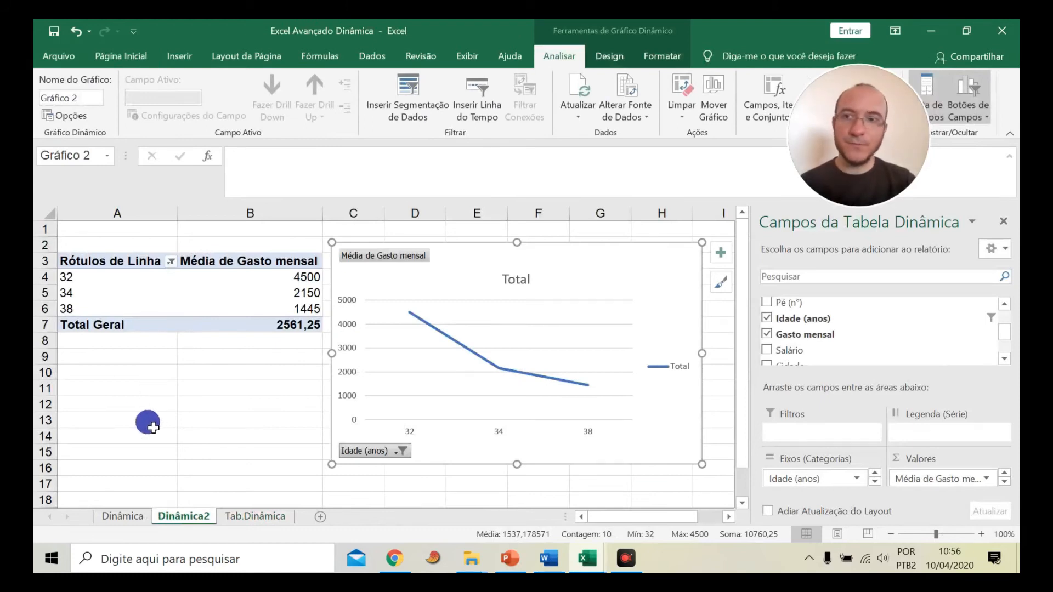
left_click(92, 262)
left_click(501, 341)
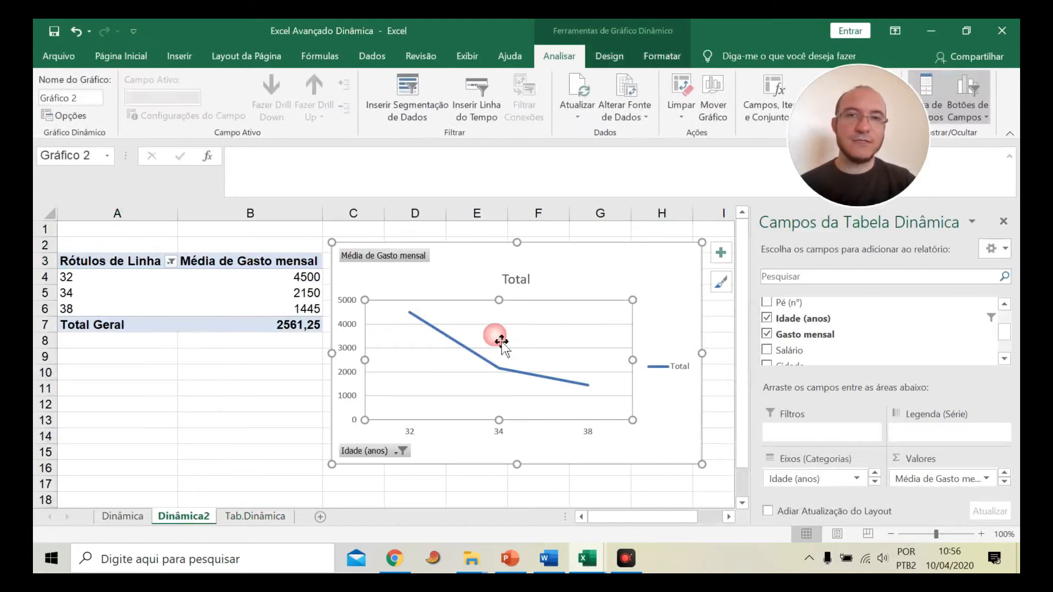
left_click(252, 517)
left_click(205, 518)
left_click(432, 245)
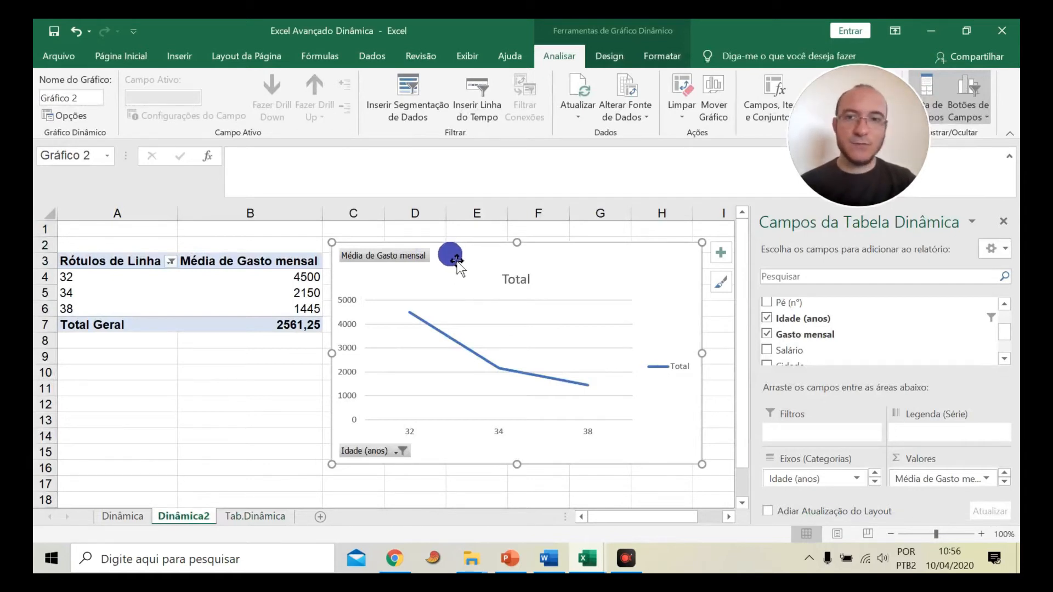
Extend the chart's Idade (anos) filter to include all ages from 27 to 38
left_click(366, 453)
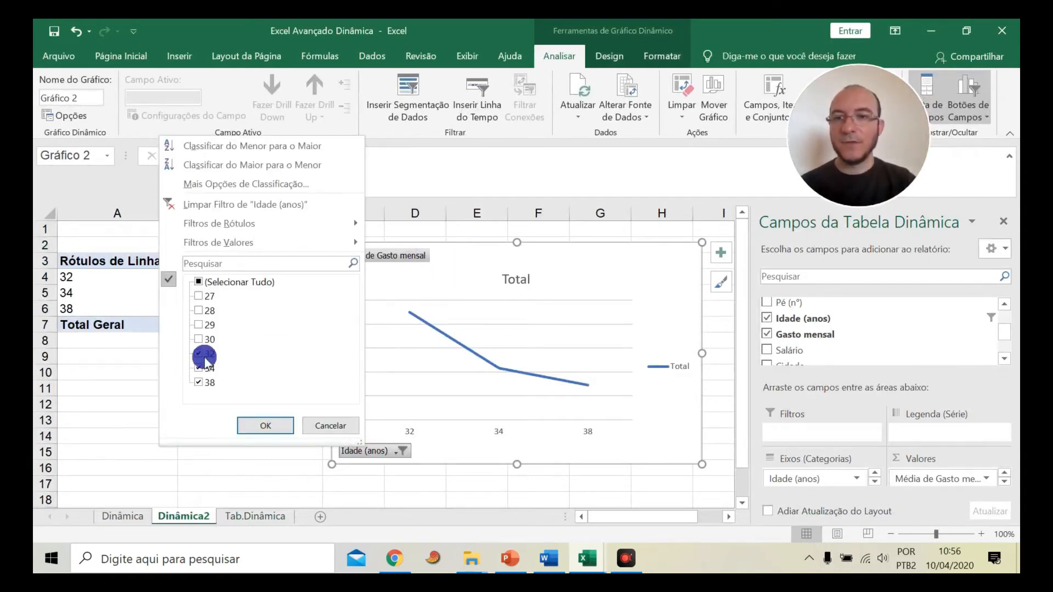
left_click(201, 296)
left_click(267, 426)
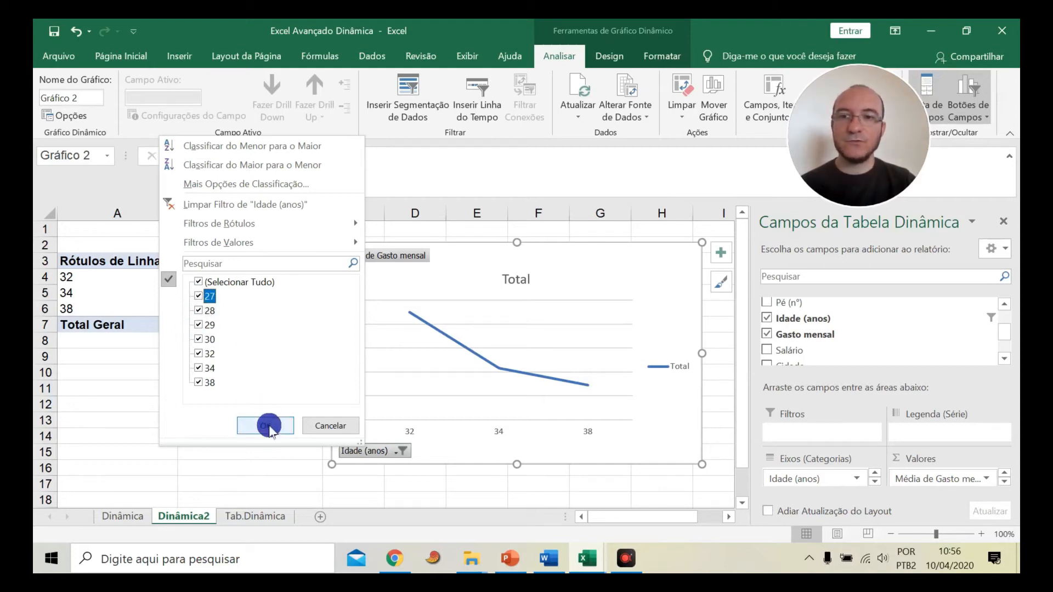
Close the chart area formatting and delete the line chart, leaving only the pivot table on Dinâmica2
double_click(499, 256)
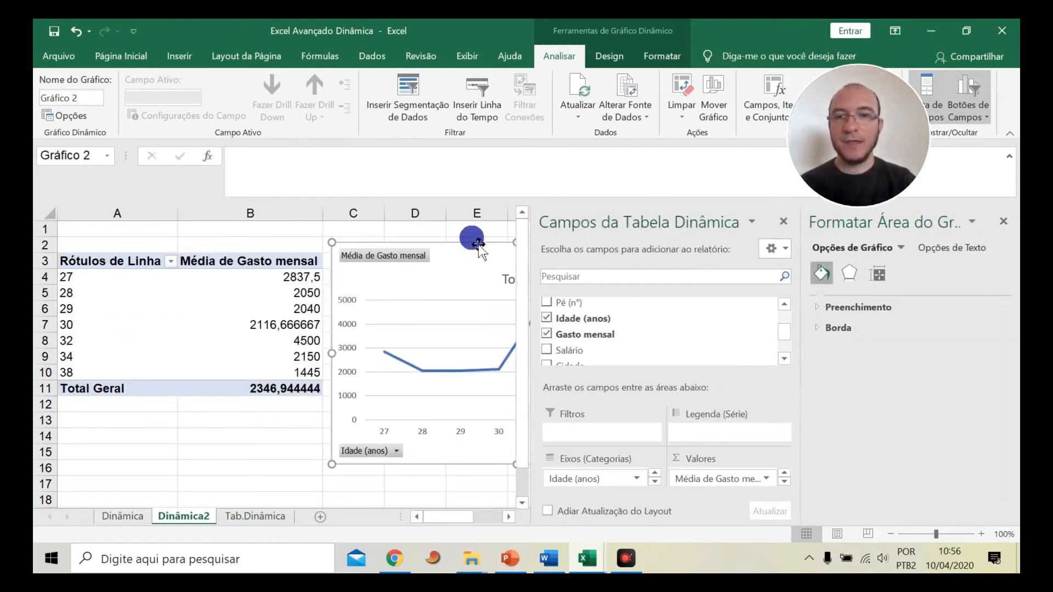
left_click(1001, 220)
left_click_drag(460, 255, 511, 254)
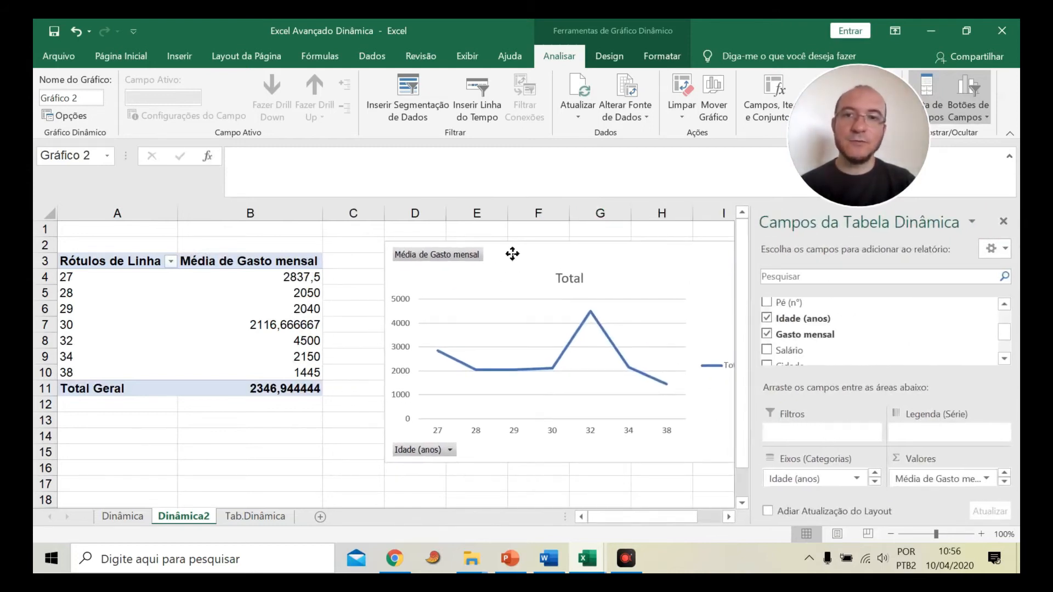
key("Delete")
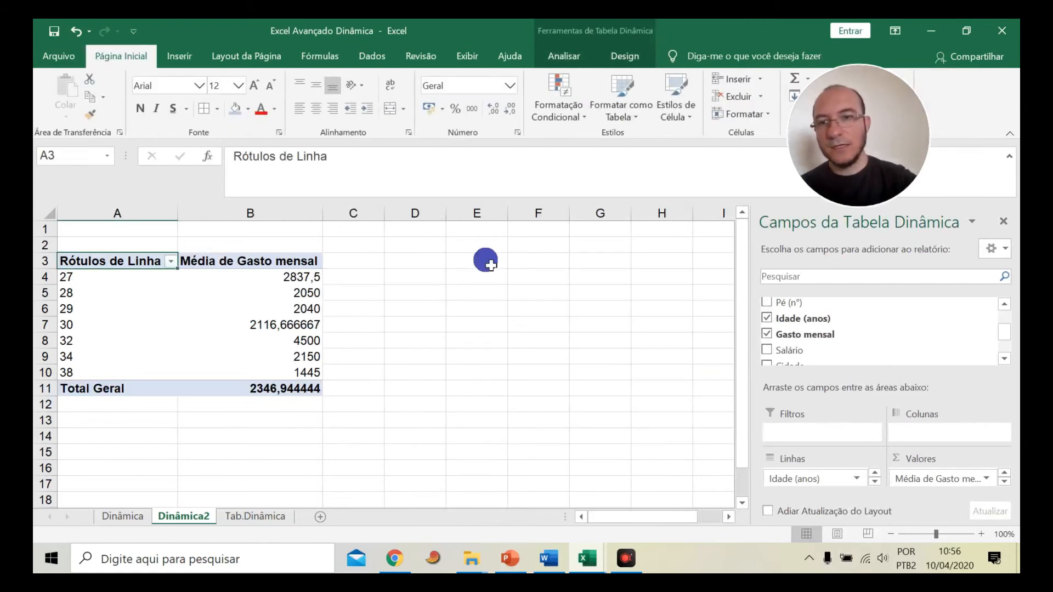
left_click(420, 281)
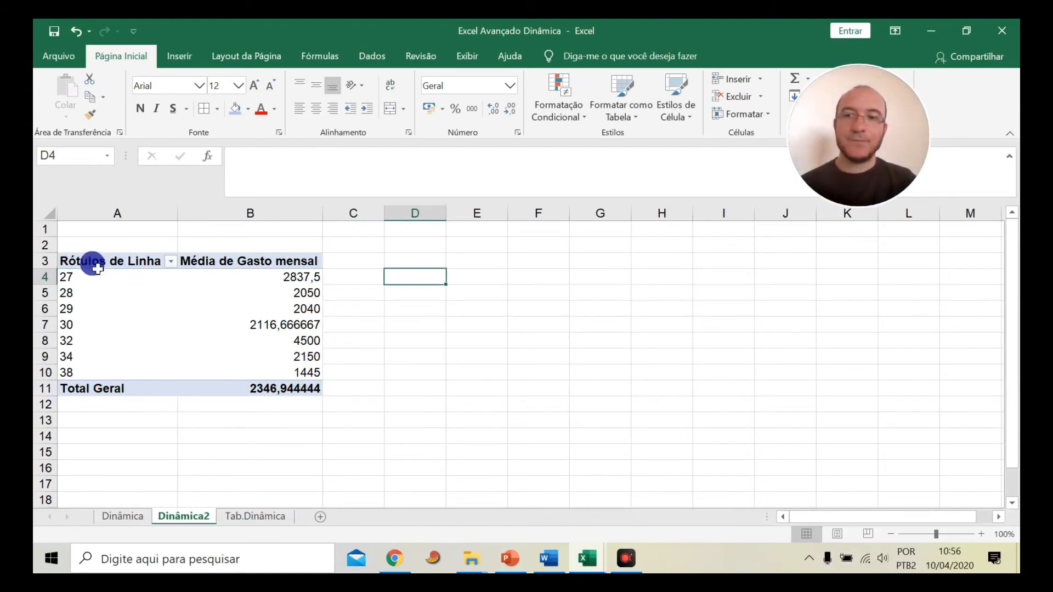
Copy the pivot table range A3:B11 and paste it as values only into cell A1 of a new worksheet
left_click_drag(92, 268, 285, 383)
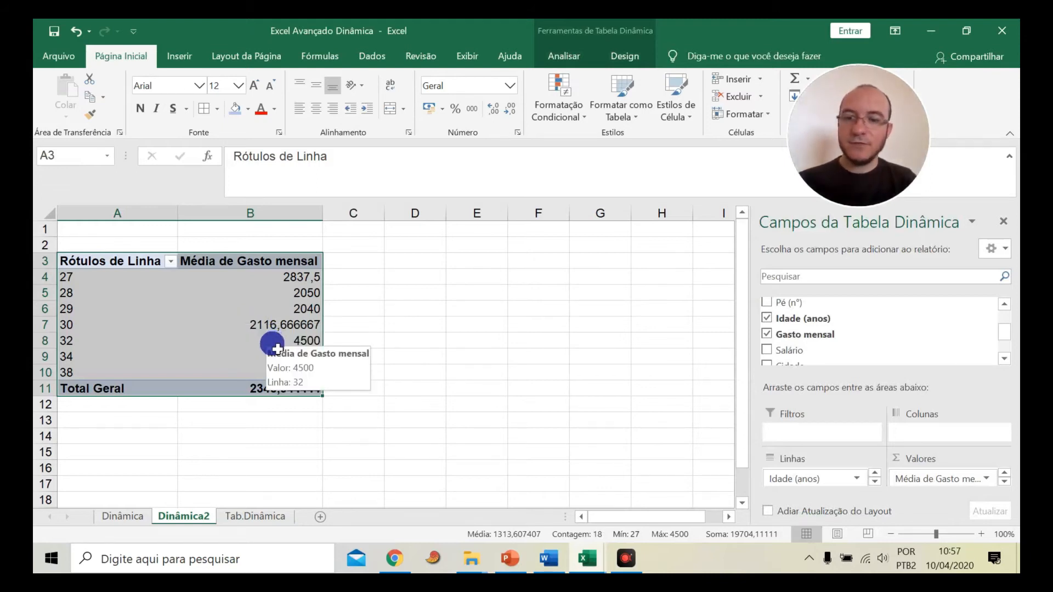
key("ctrl+c")
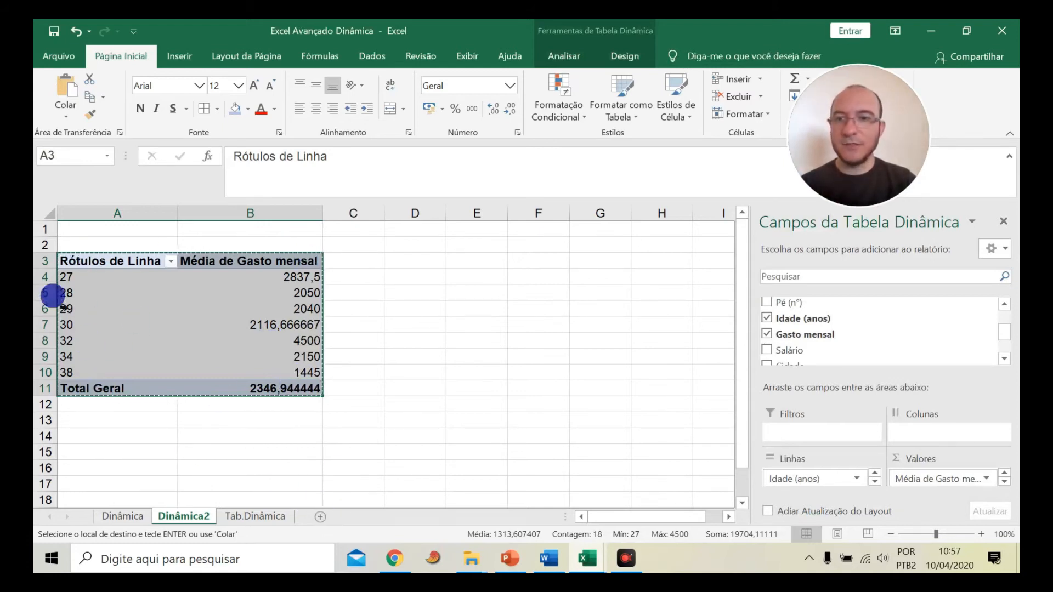
left_click(320, 516)
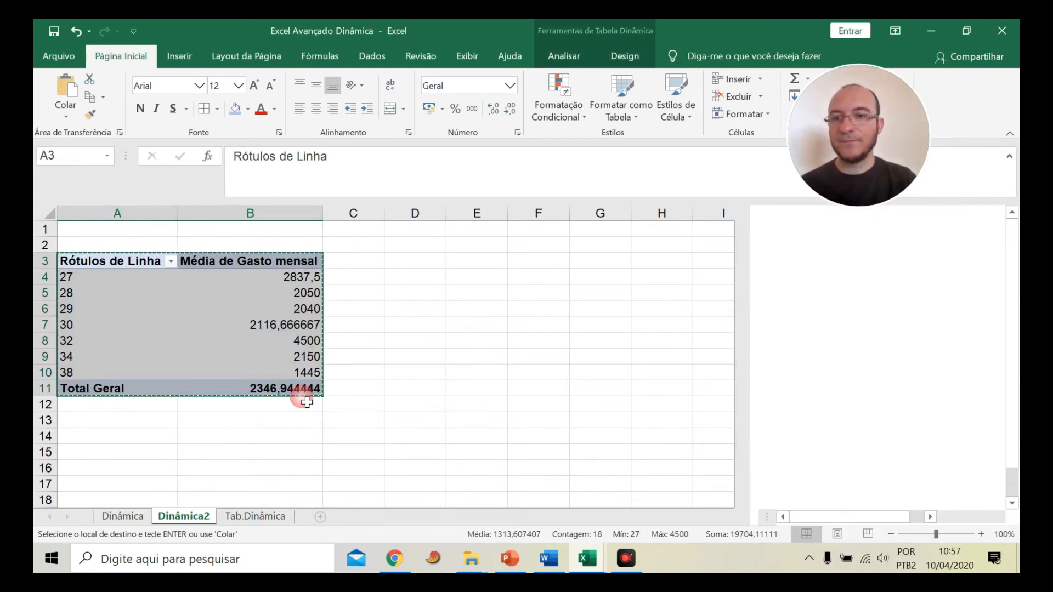
key("ctrl+alt+v")
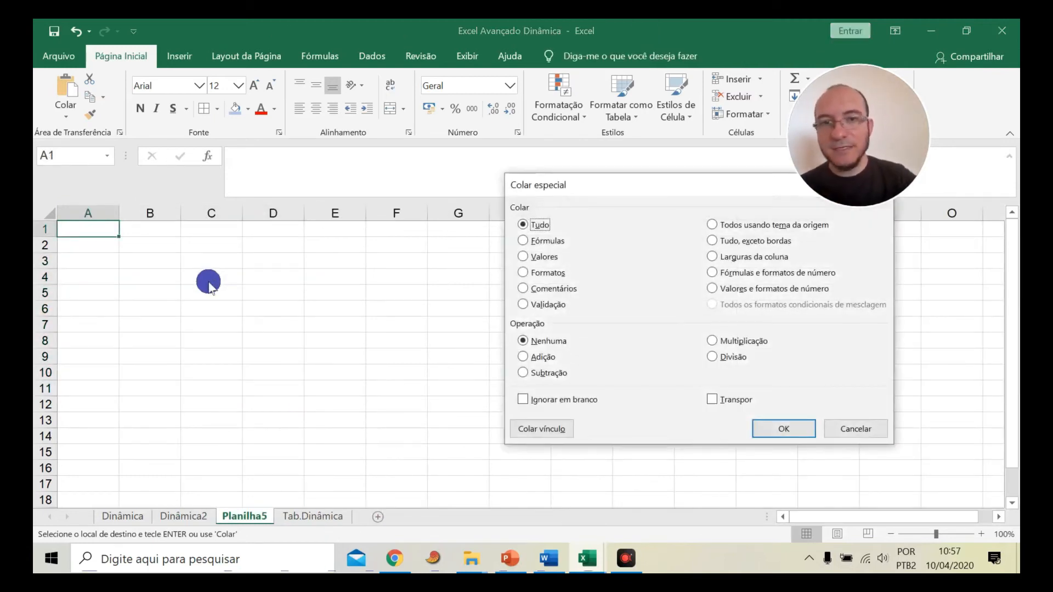
key("v")
key("Return")
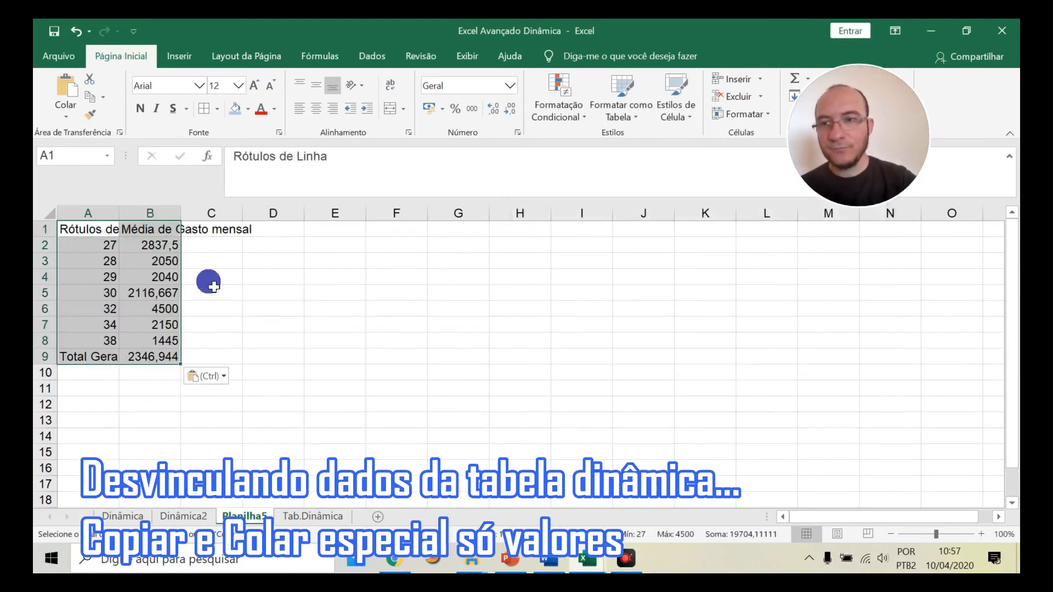
Fit columns A and B of Planilha5 to the pasted contents and check the source data on Tab.Dinâmica
left_click_drag(127, 220, 168, 220)
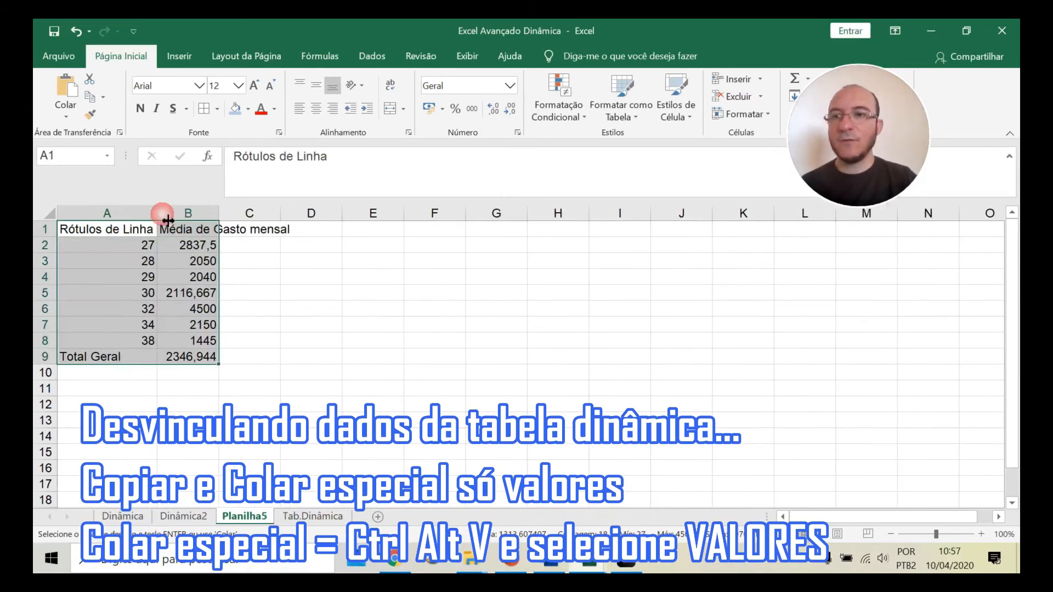
double_click(225, 221)
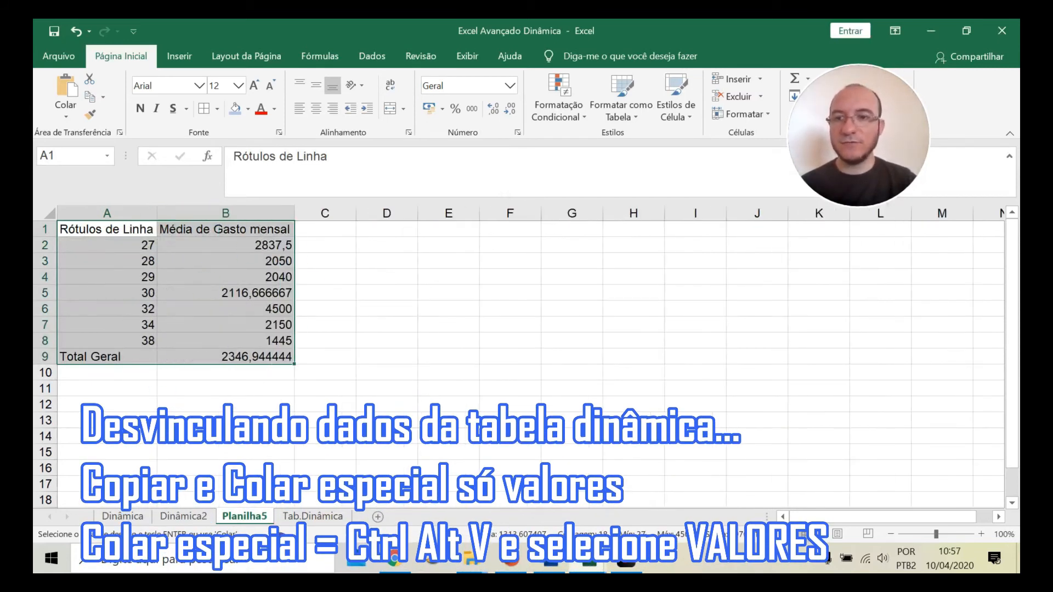
left_click(311, 517)
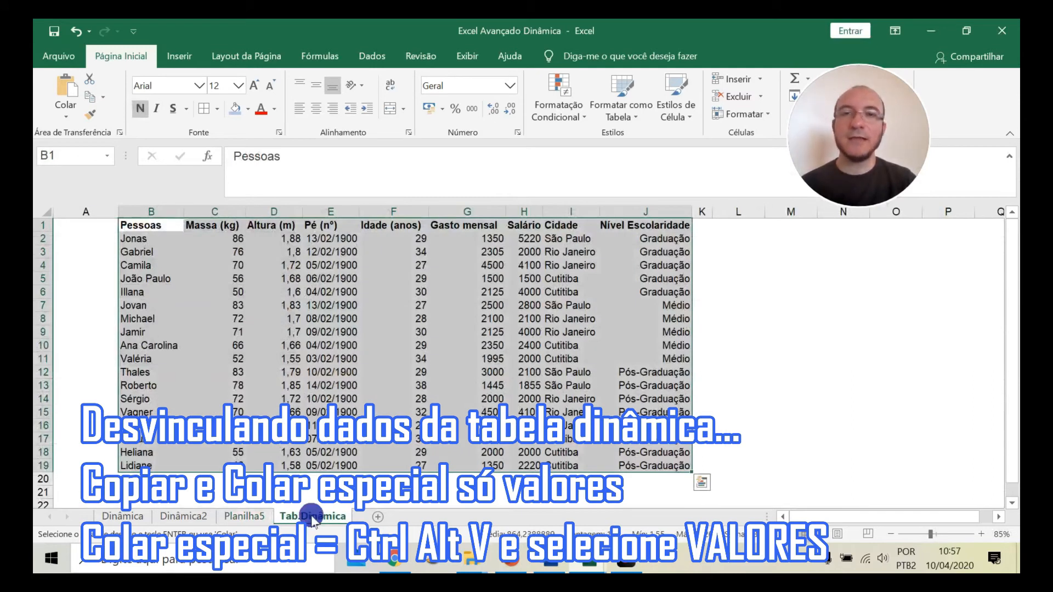
left_click(245, 517)
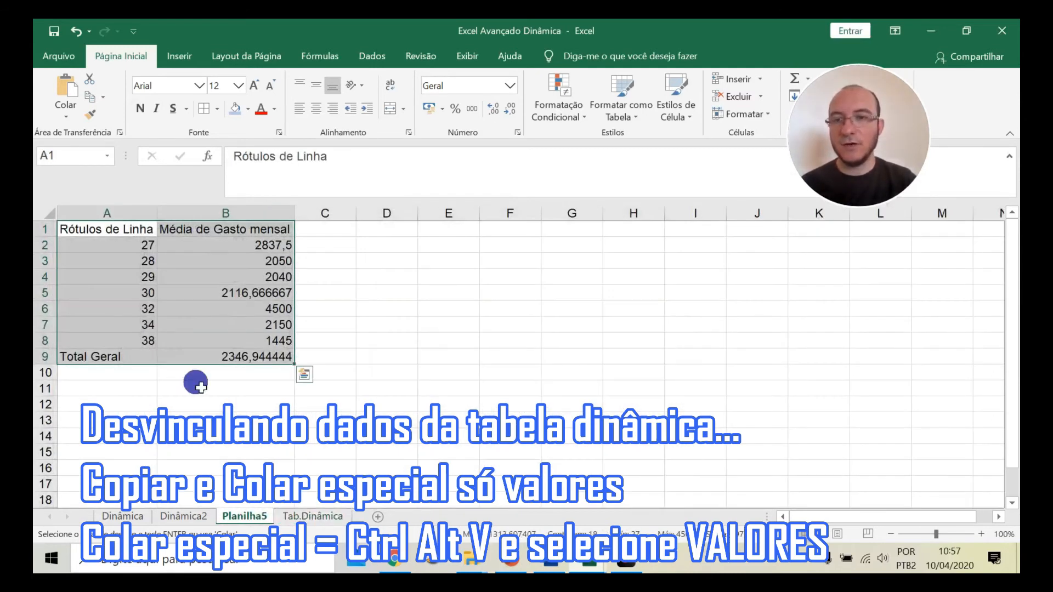
Move the pasted values on Planilha5 to D1:E9 and fit columns D and E to their contents
left_click_drag(211, 365, 442, 353)
left_click_drag(401, 213, 434, 215)
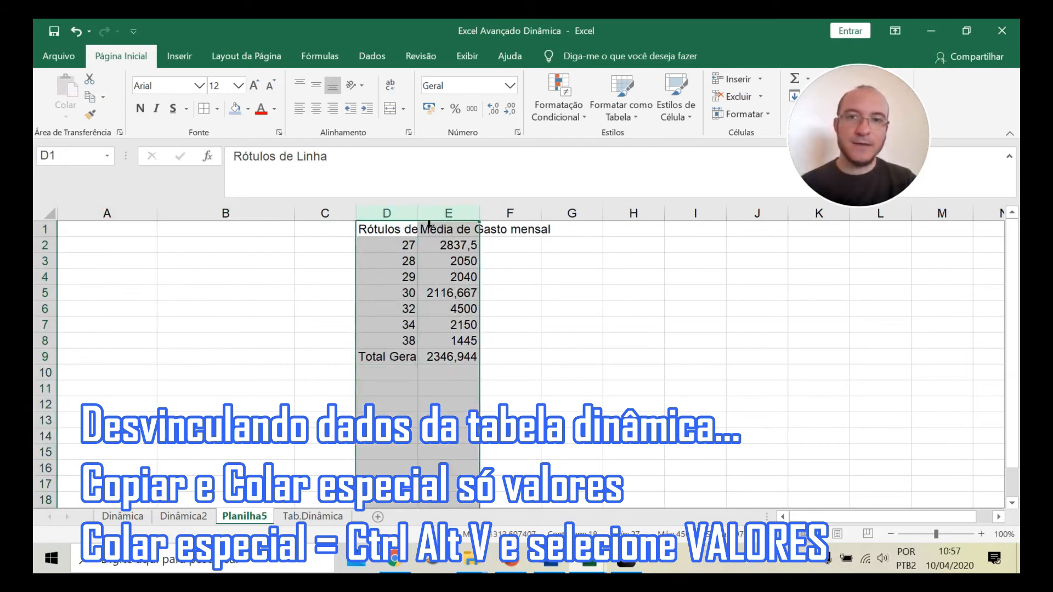
double_click(418, 213)
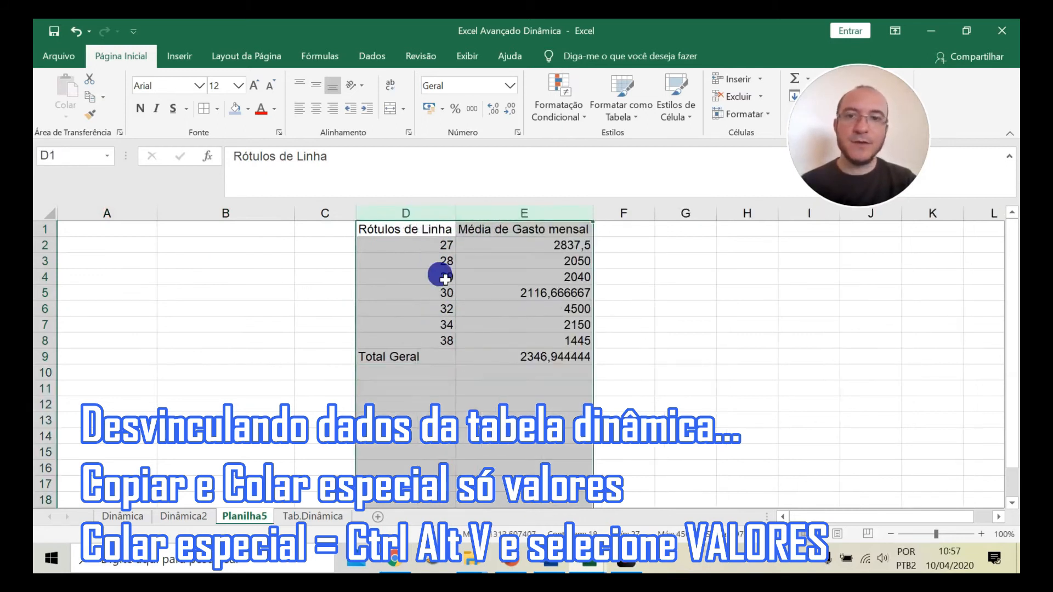
left_click(407, 404)
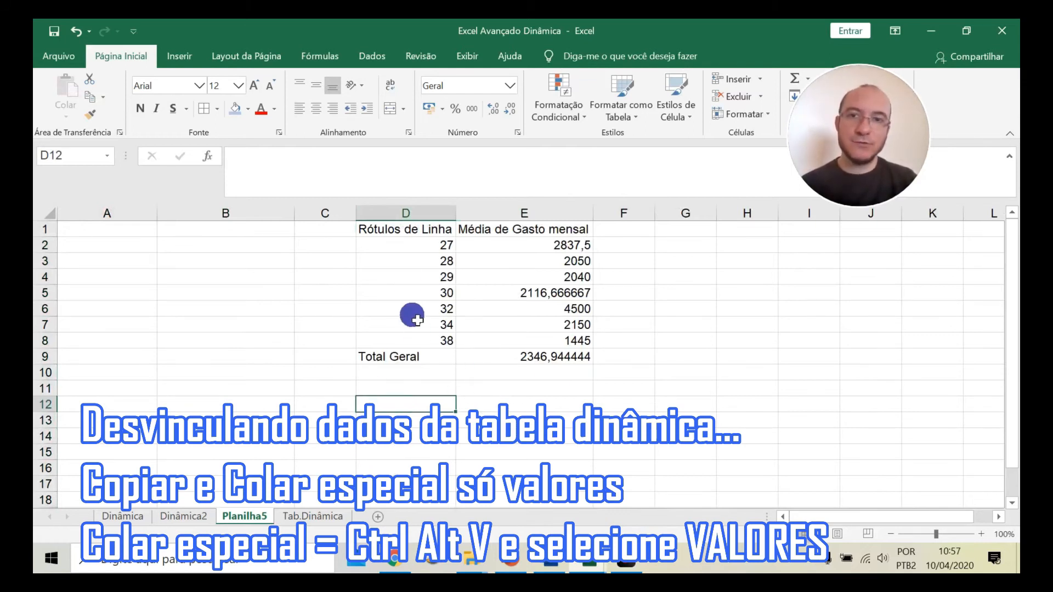
Select the values in D1:E9 and compare them with the pivot table on Dinâmica2 and the source data on Tab.Dinâmica
left_click_drag(383, 229, 553, 363)
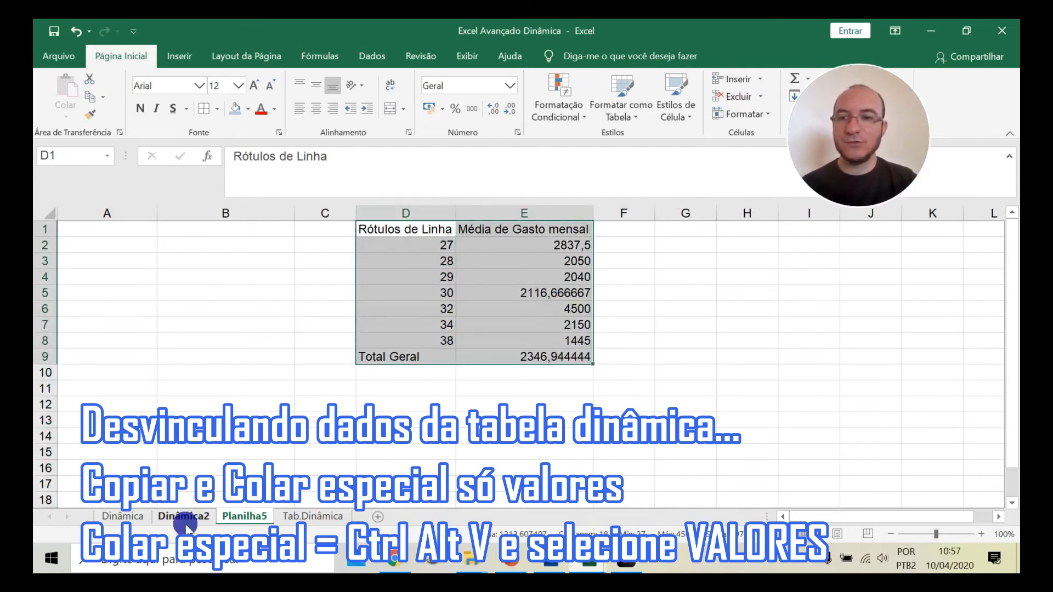
left_click(185, 519)
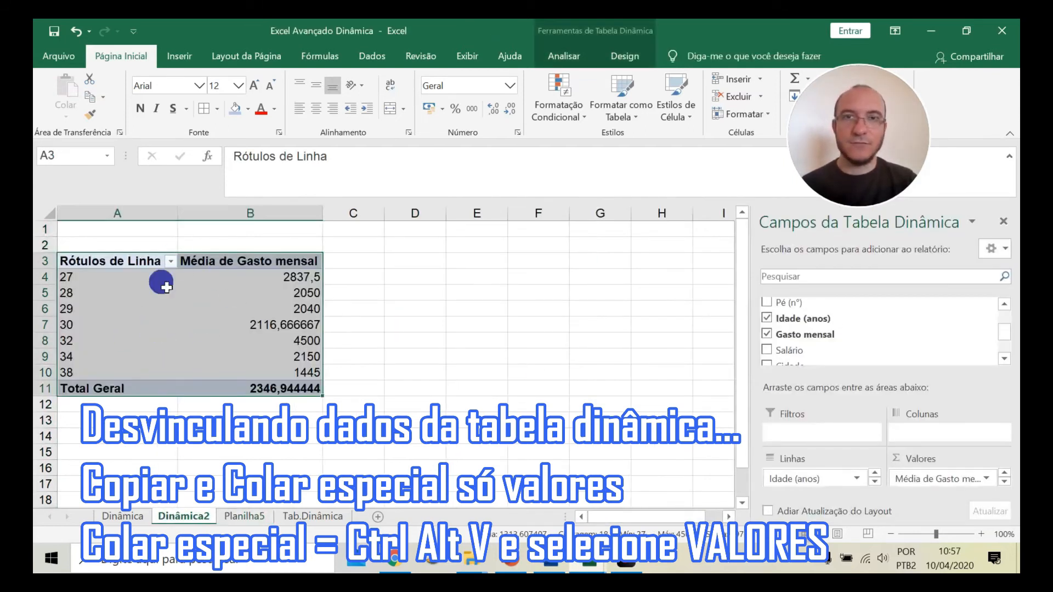
left_click(296, 516)
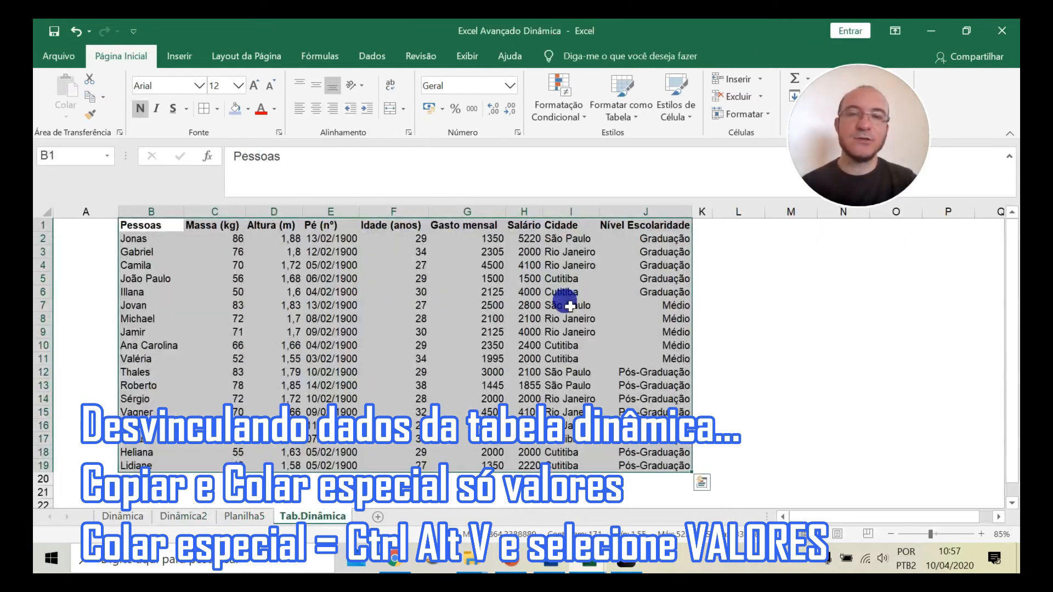
left_click(244, 516)
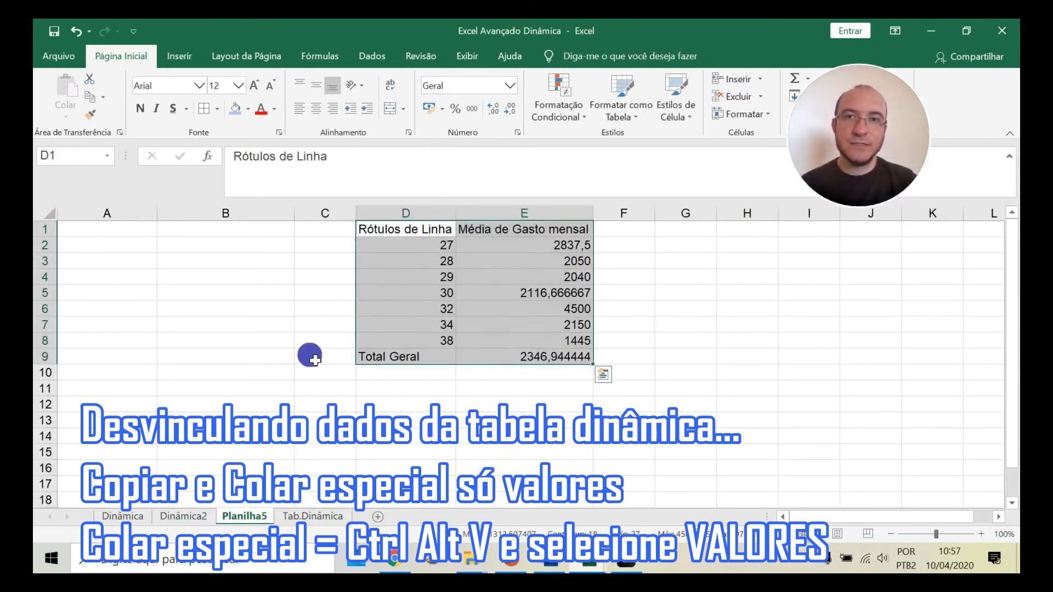
Review the pasted values on Planilha5 against the pivot tables on Dinâmica2 and Dinâmica and the source data on Tab.Dinâmica
left_click(183, 516)
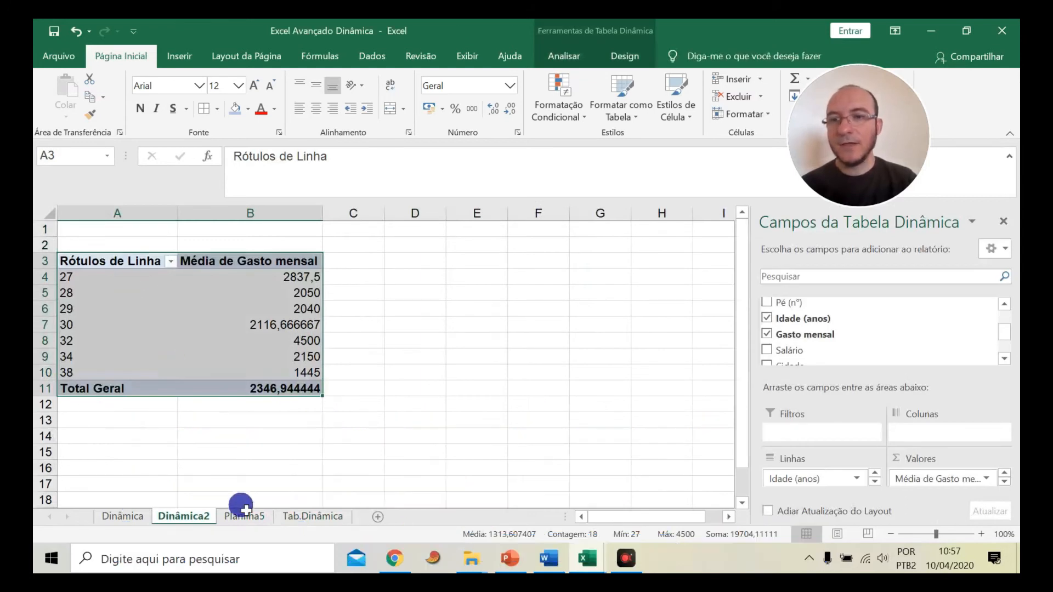
left_click(242, 515)
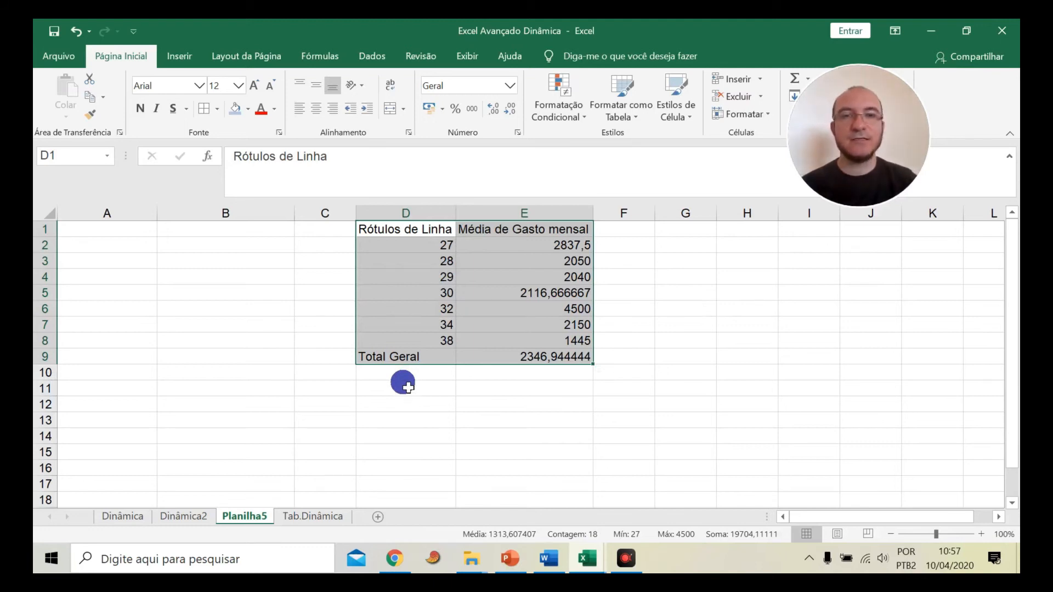
left_click(454, 278)
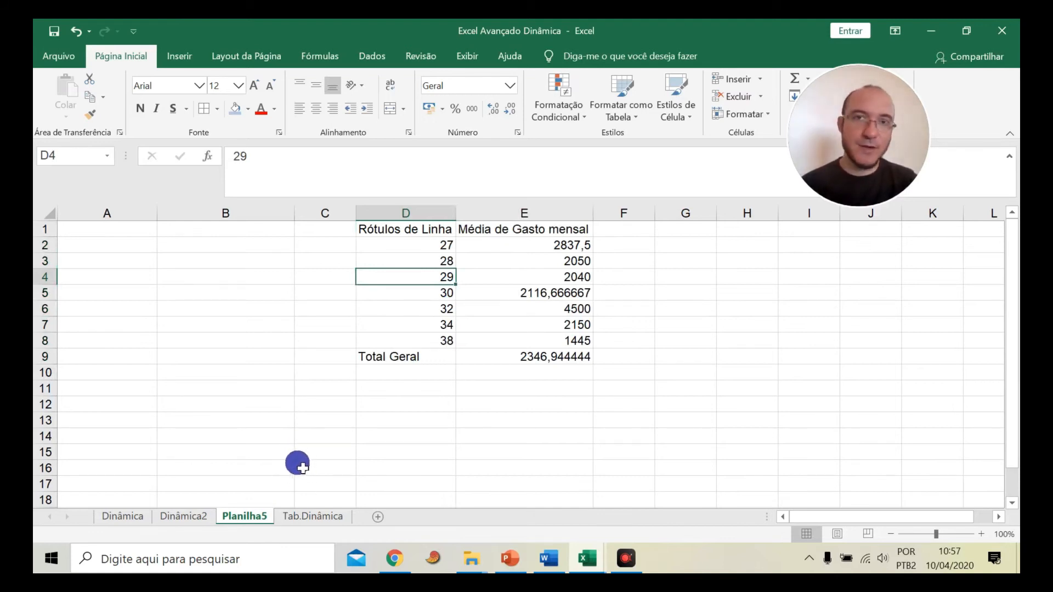
left_click(314, 516)
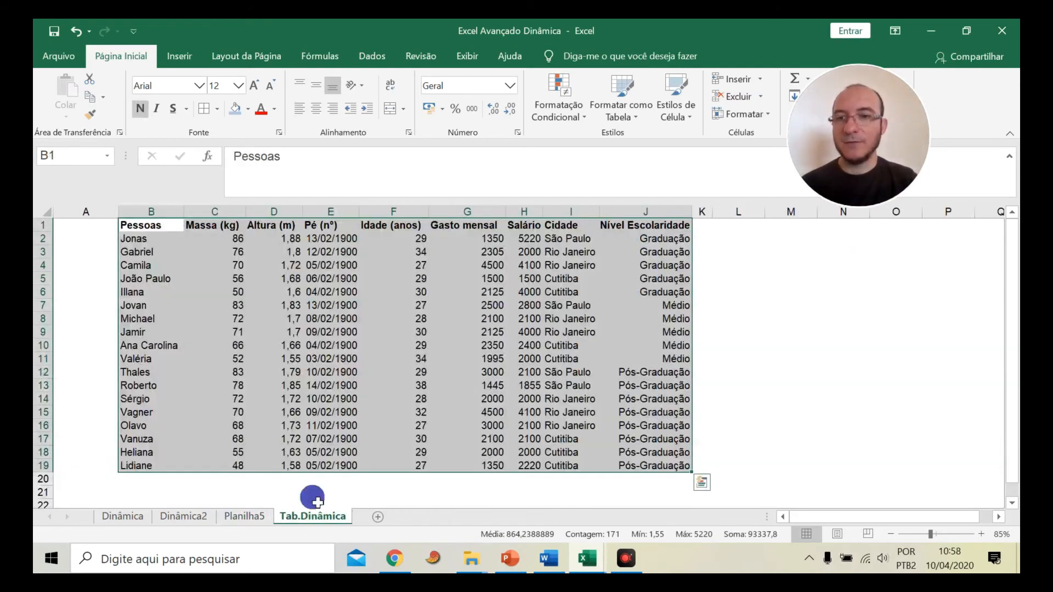
left_click(184, 517)
left_click(128, 518)
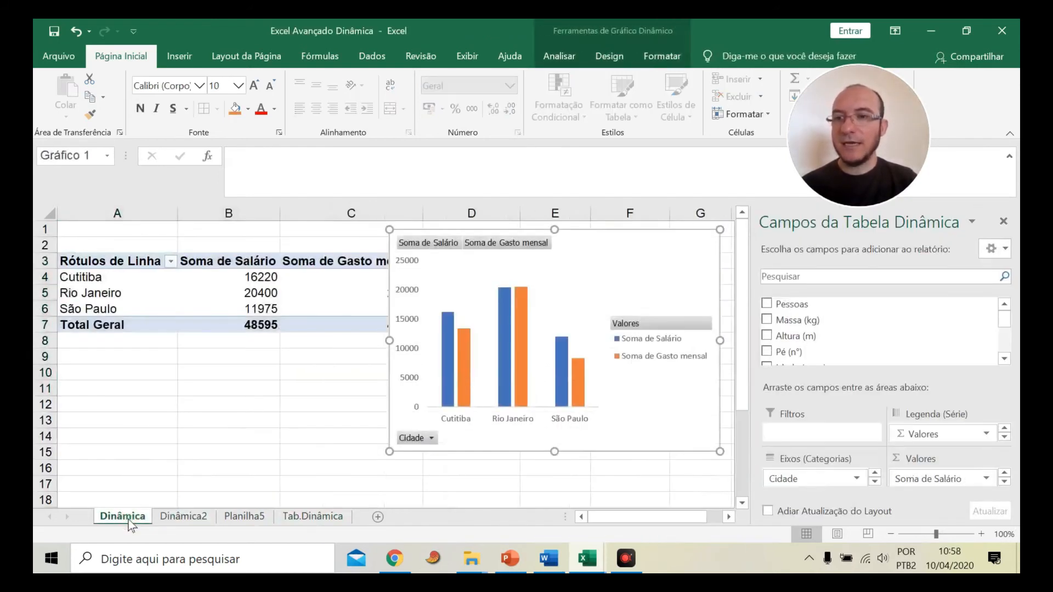
Apply the three-triangles conditional formatting icon set to the pivot table range A3:B10 on Dinâmica2
left_click(184, 521)
left_click(183, 425)
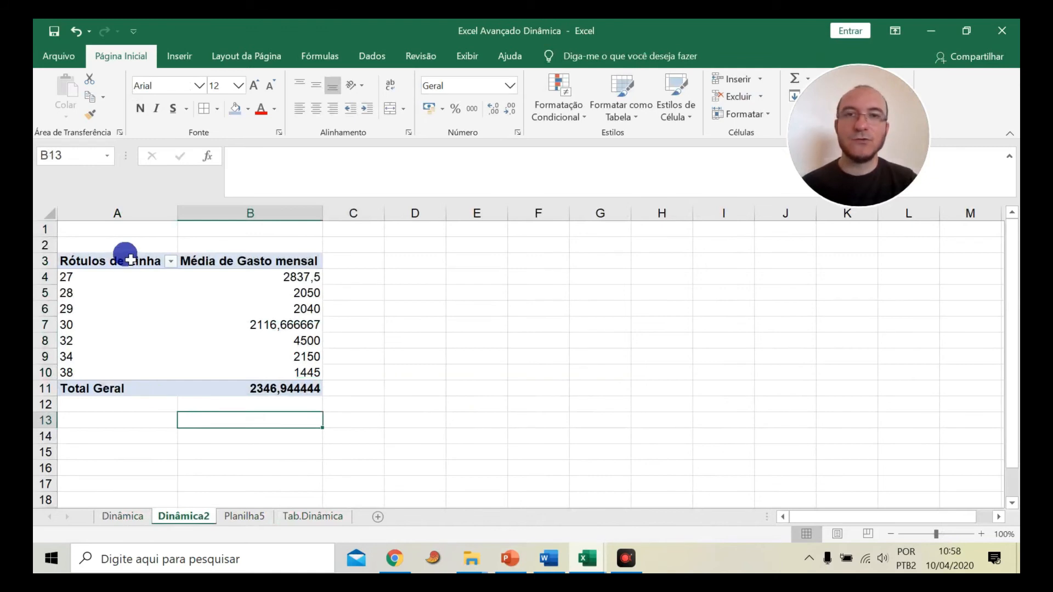
left_click_drag(117, 269, 277, 376)
left_click(581, 118)
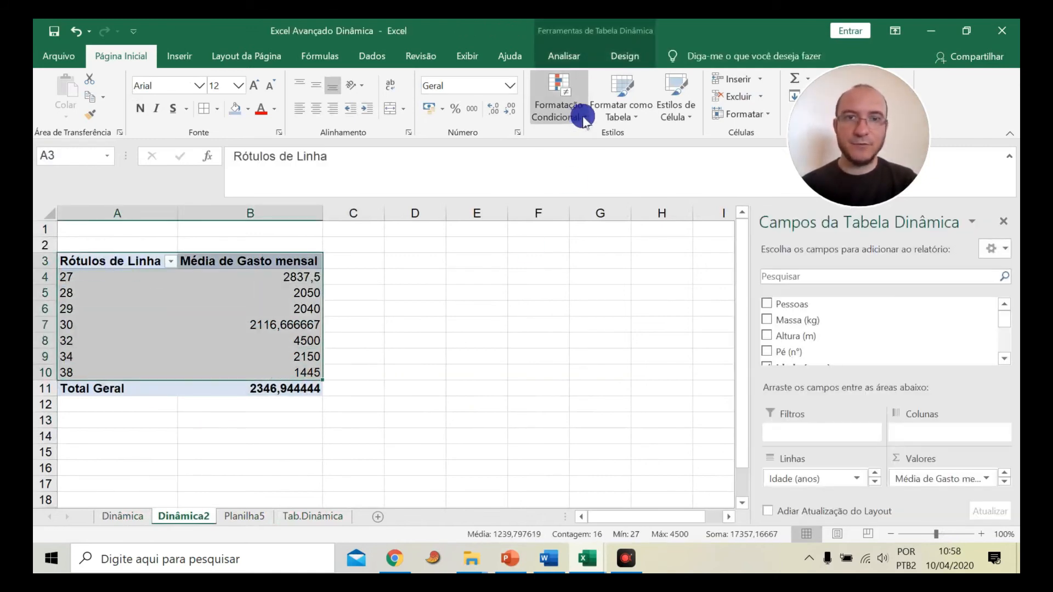
left_click(583, 118)
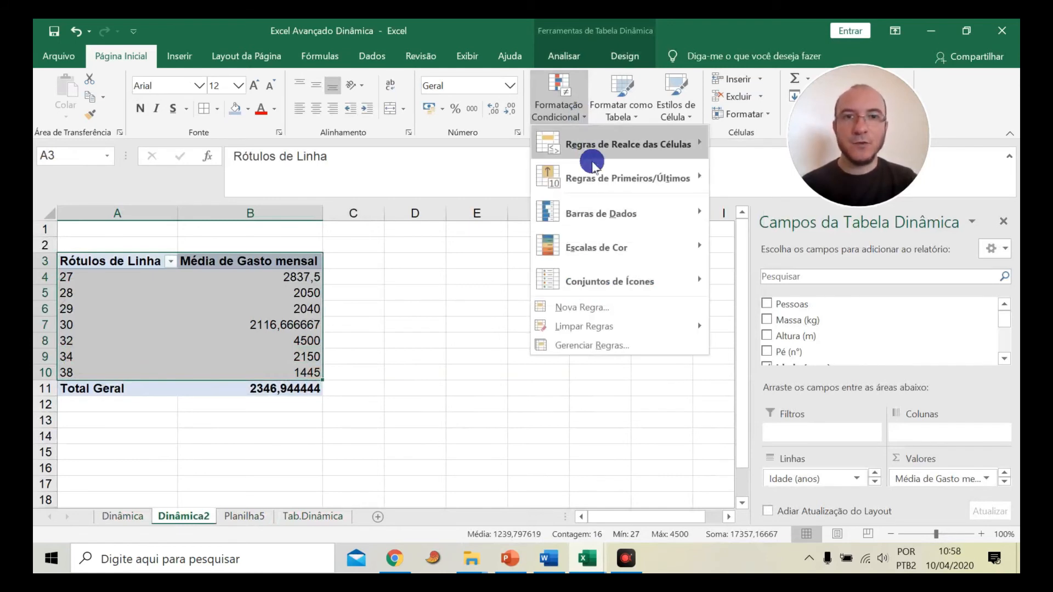
mouse_move(630, 283)
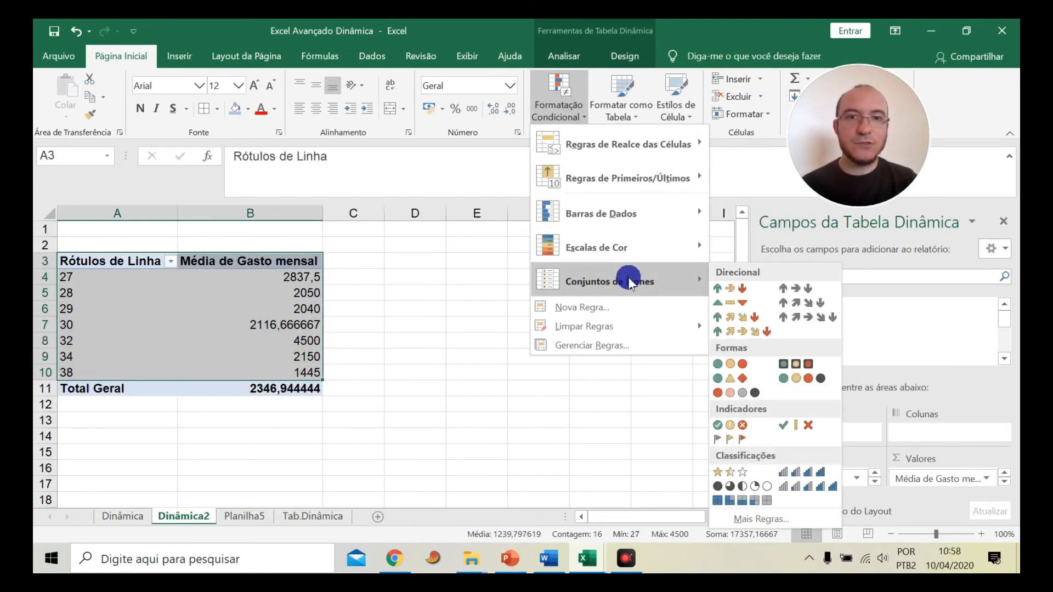
left_click(737, 303)
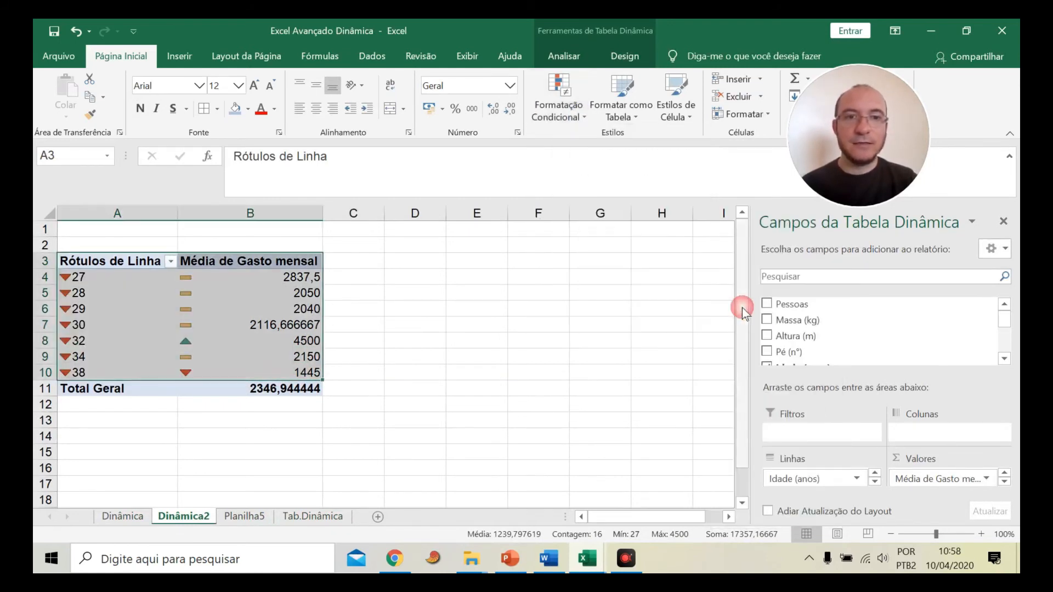
Switch the icon set on A3:B10 to the three coloured arrows and deselect the range
left_click(584, 118)
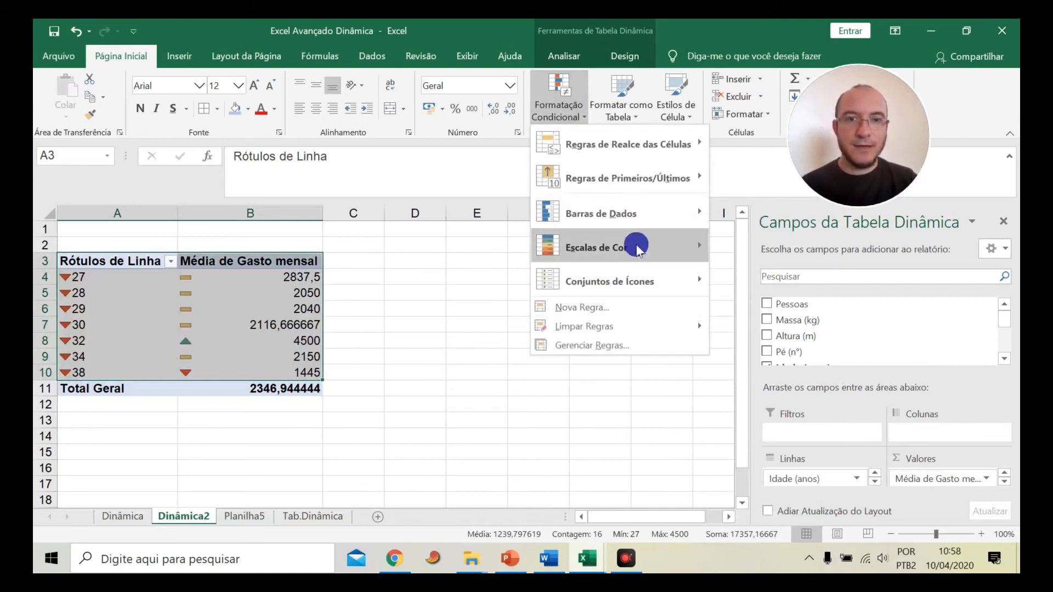
mouse_move(631, 279)
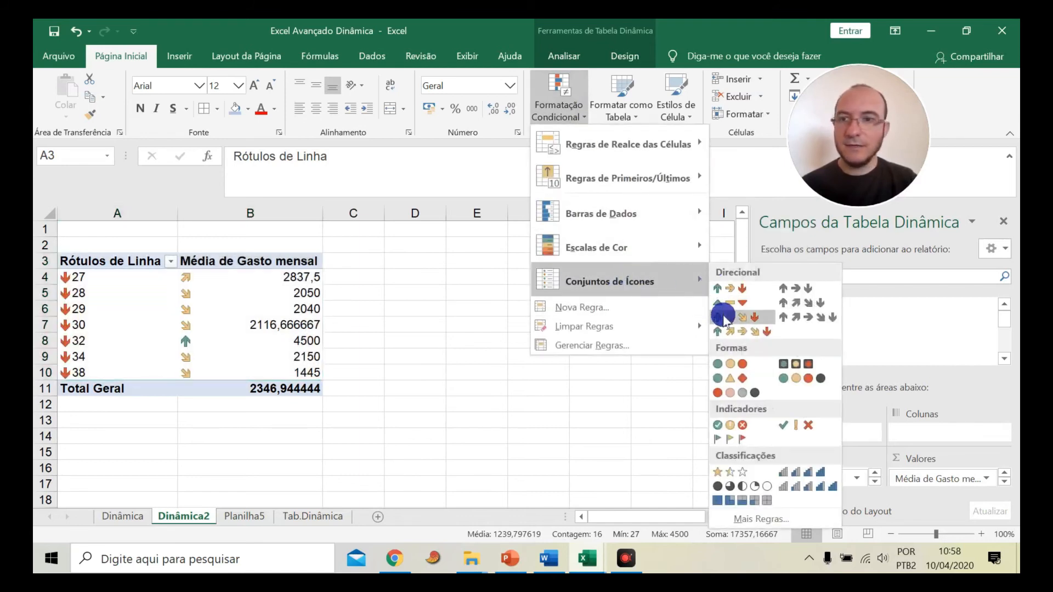
left_click(723, 287)
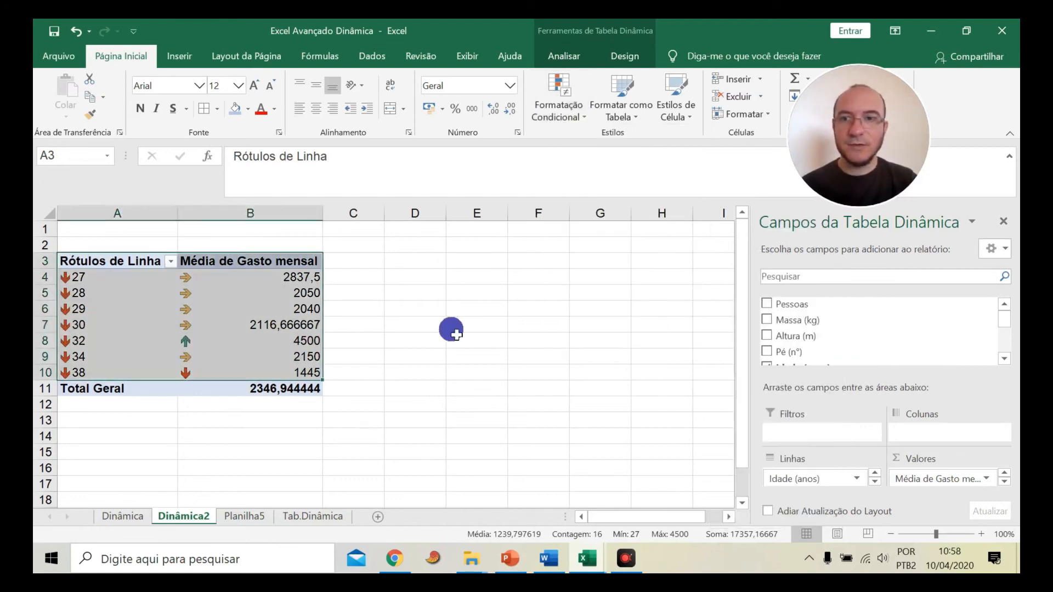
left_click(444, 329)
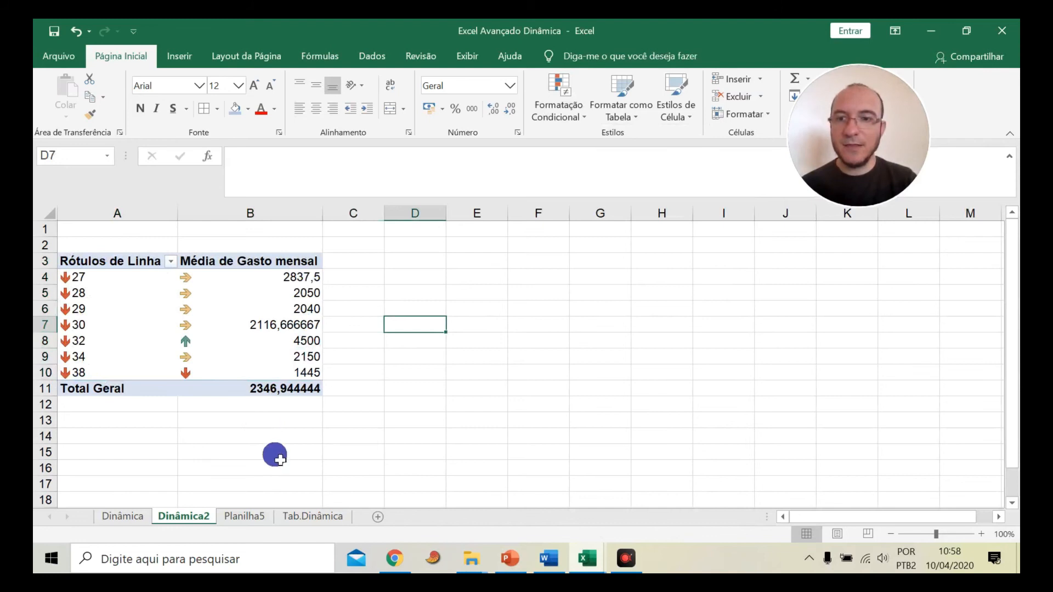
Set the monthly spending in cell G4 of Tab.Dinâmica to 100000
left_click(303, 518)
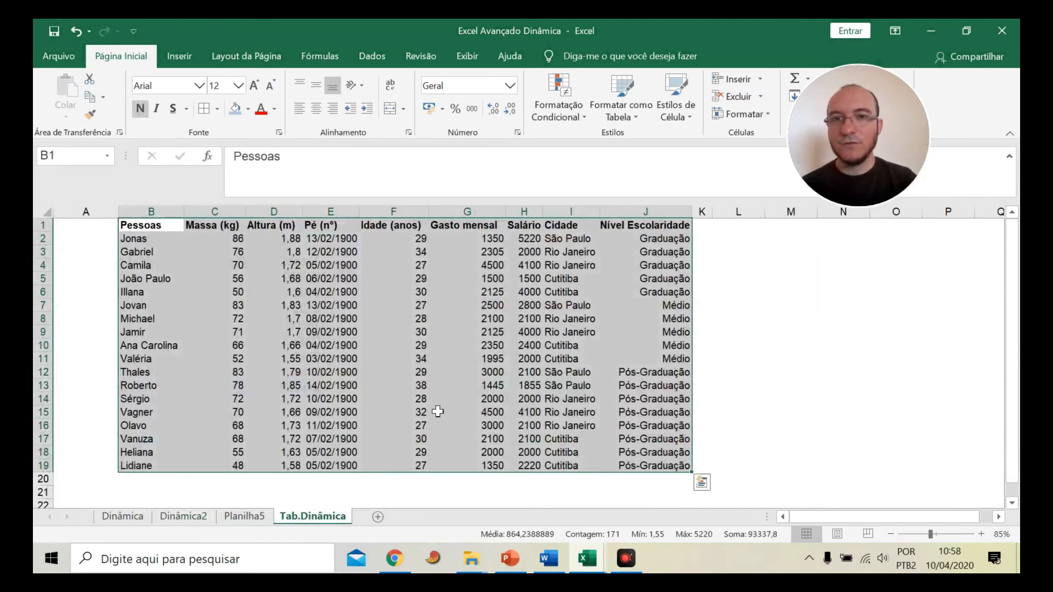
left_click(493, 266)
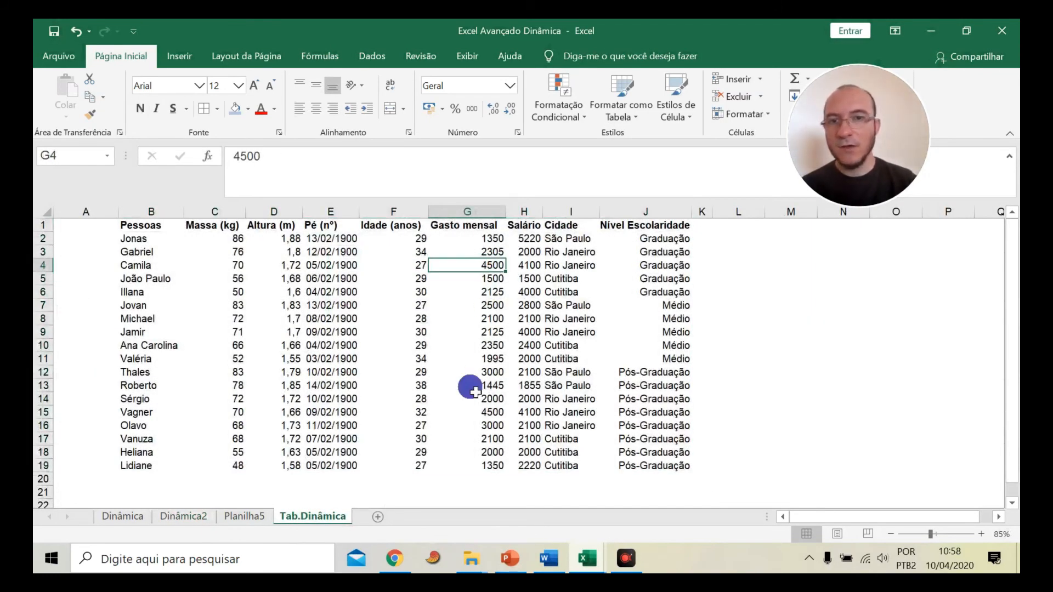
type("100000")
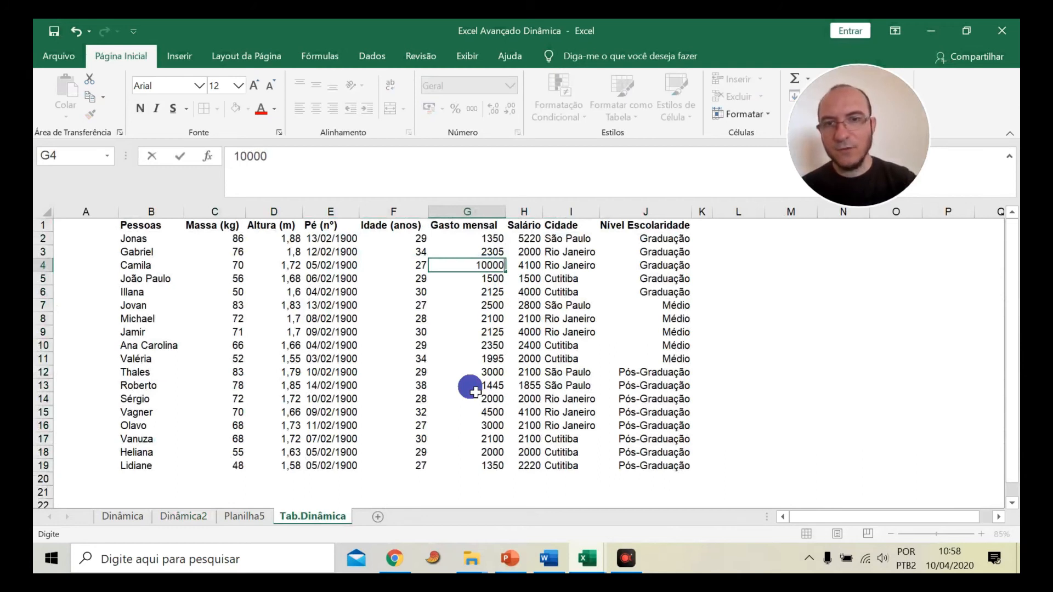
left_click(198, 427)
Refresh the pivot table on Dinâmica2 with the changed source data
left_click(185, 517)
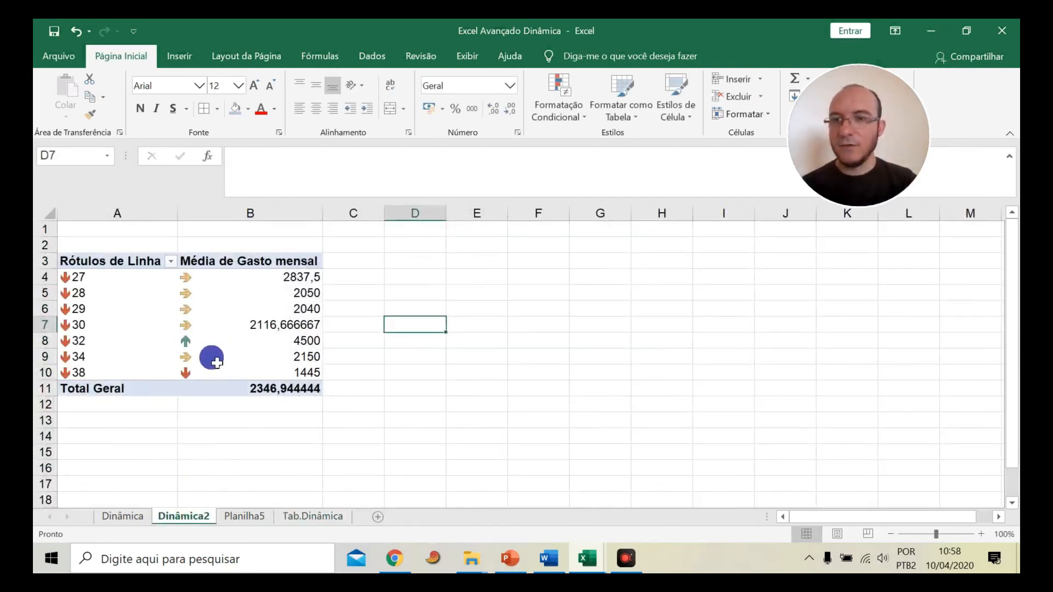
right_click(165, 293)
left_click(172, 293)
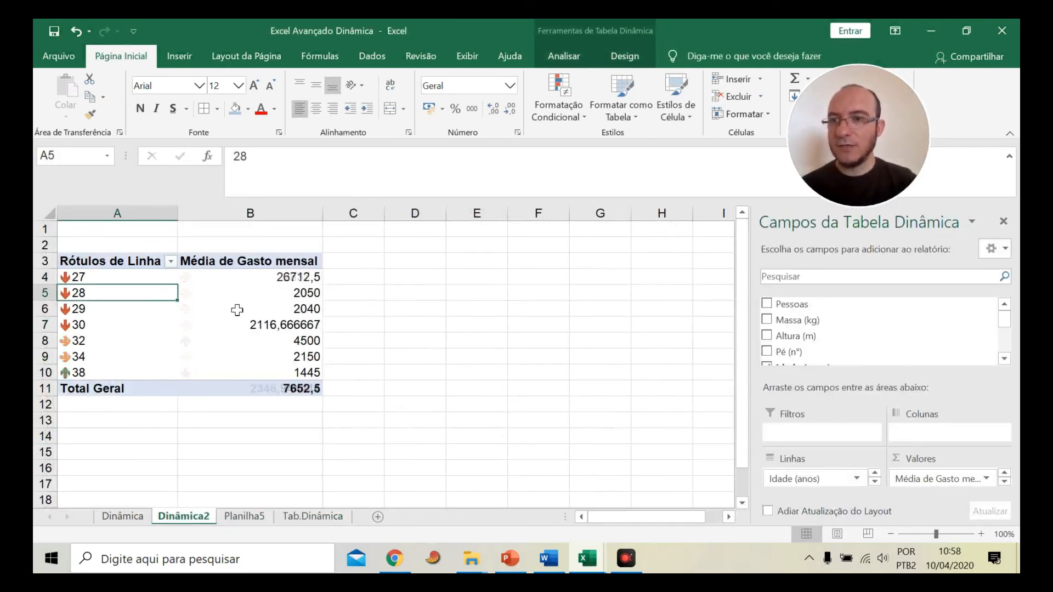
Check the pivot table's arrow icons, undoing and redoing the refresh to compare them before and after
left_click(65, 373)
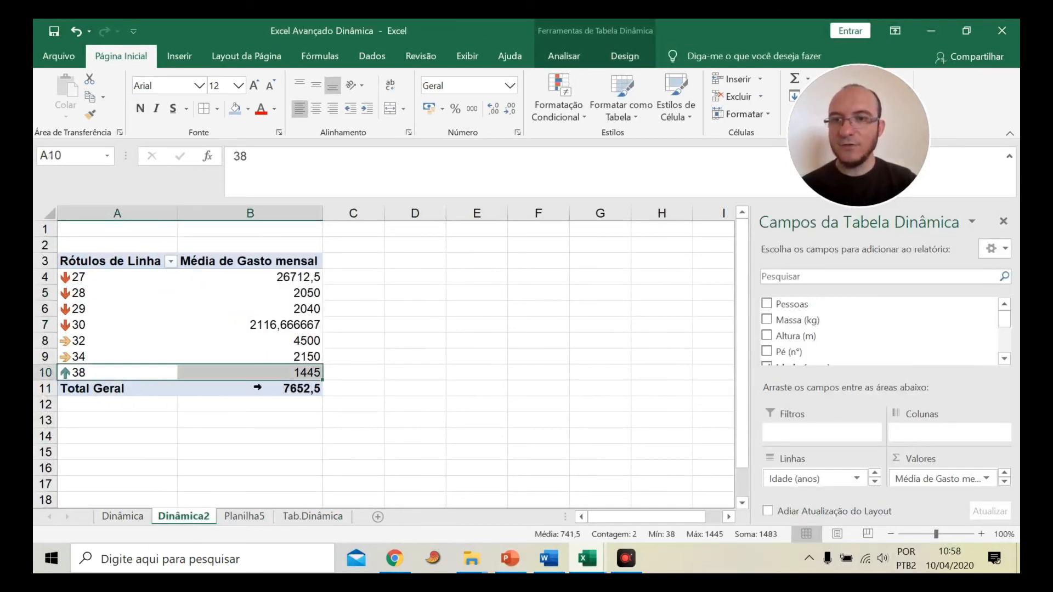
left_click(277, 453)
left_click(94, 341)
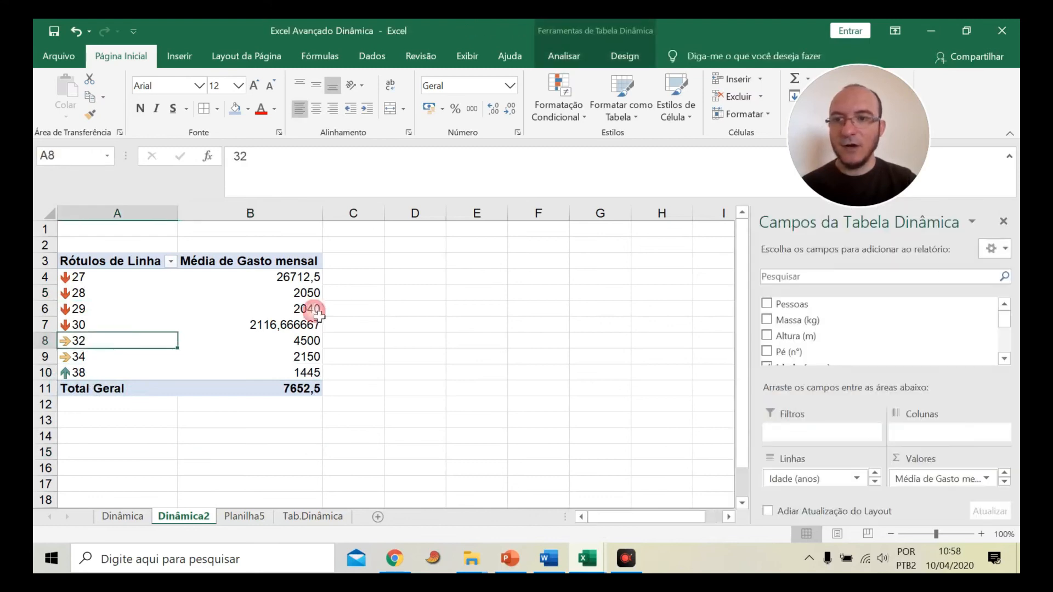
left_click(74, 28)
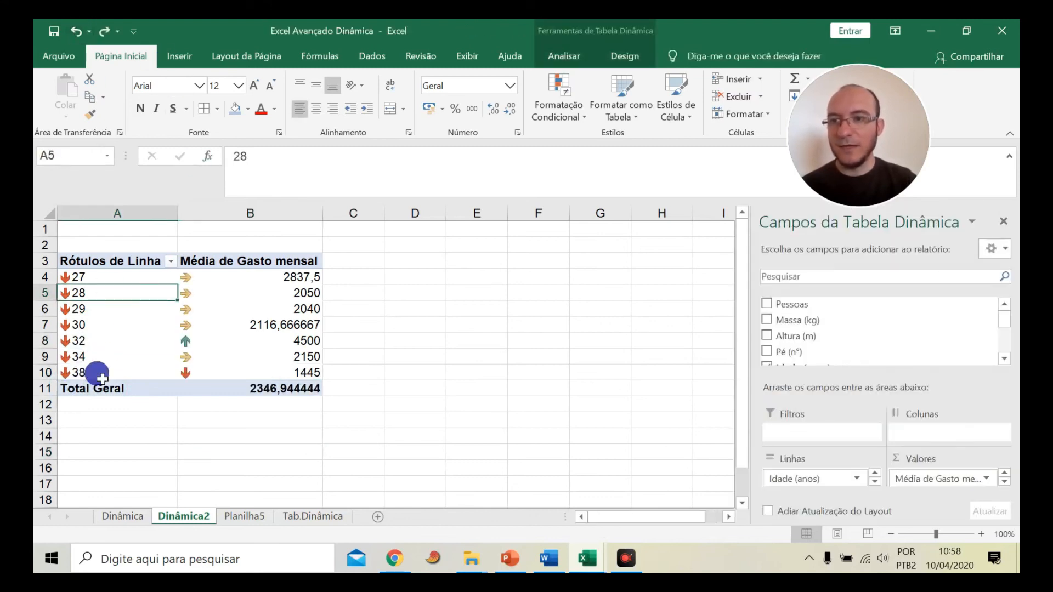
left_click(104, 31)
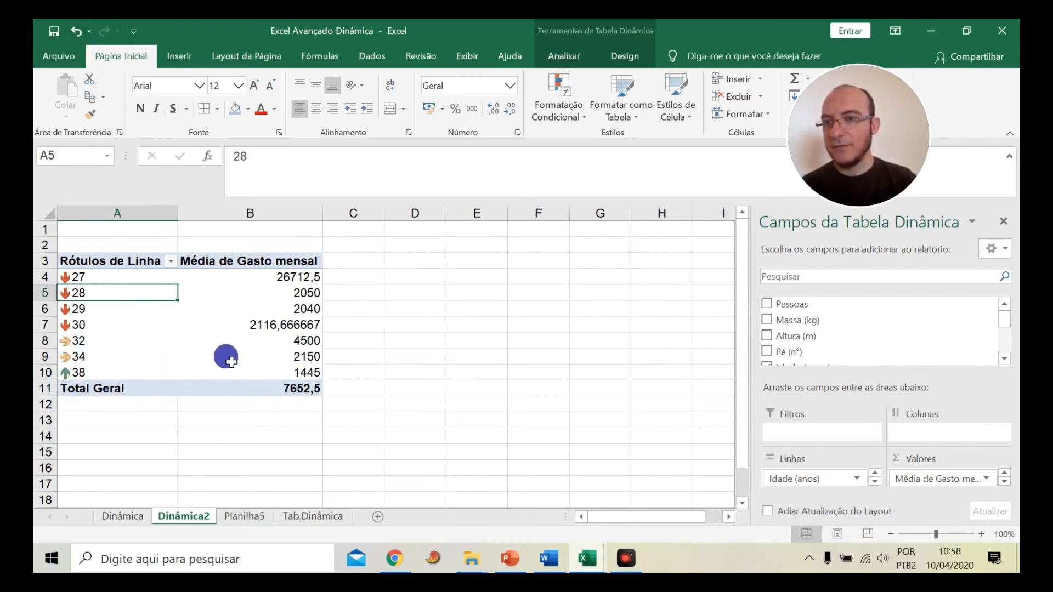
Apply the three coloured arrows icon set to the average monthly spending values in B4:B10 only
left_click_drag(251, 277, 251, 373)
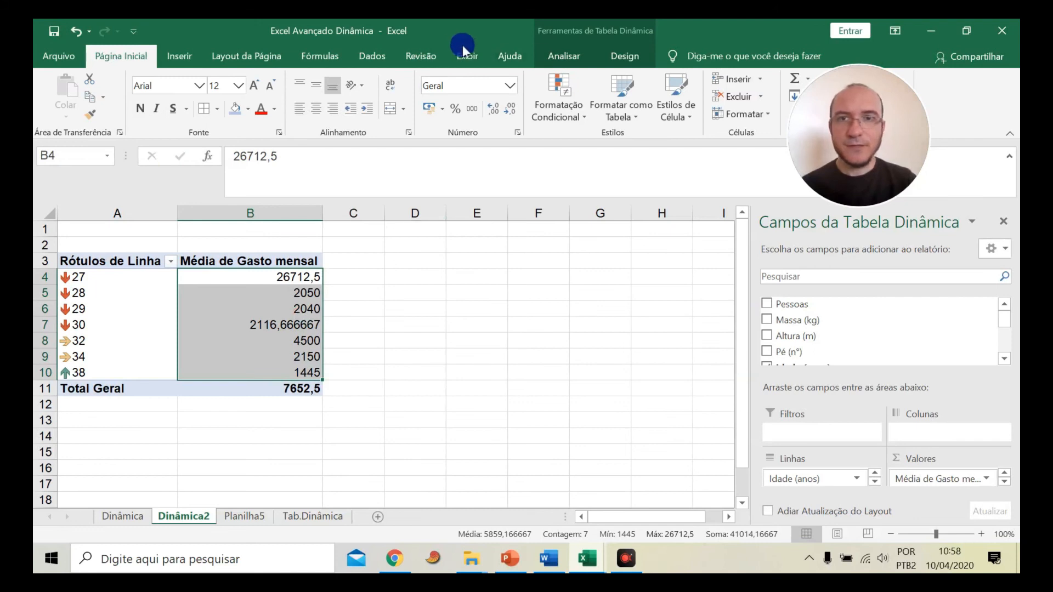
left_click(583, 122)
mouse_move(640, 271)
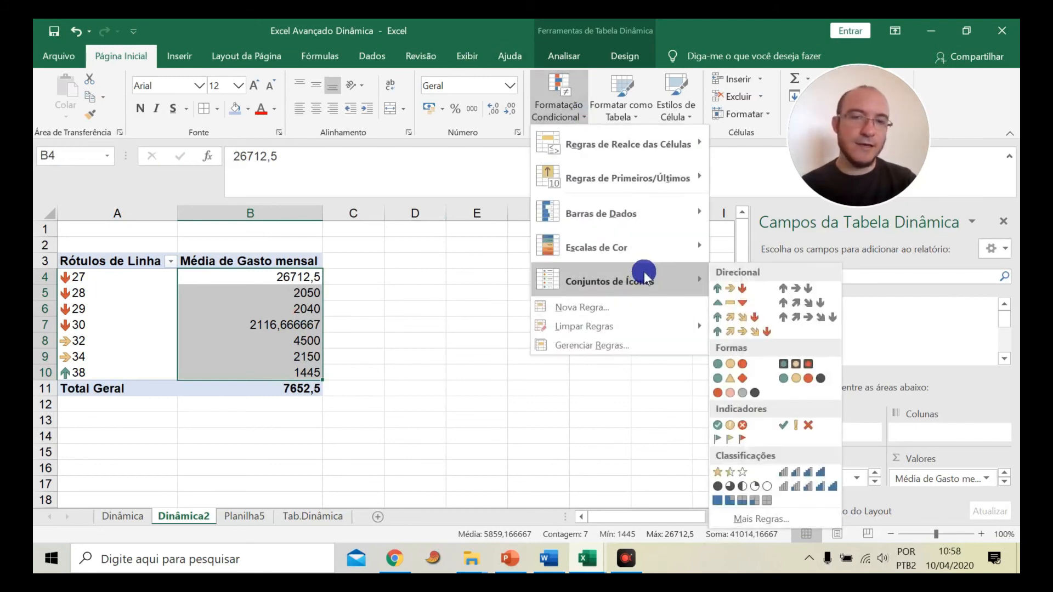
left_click(744, 296)
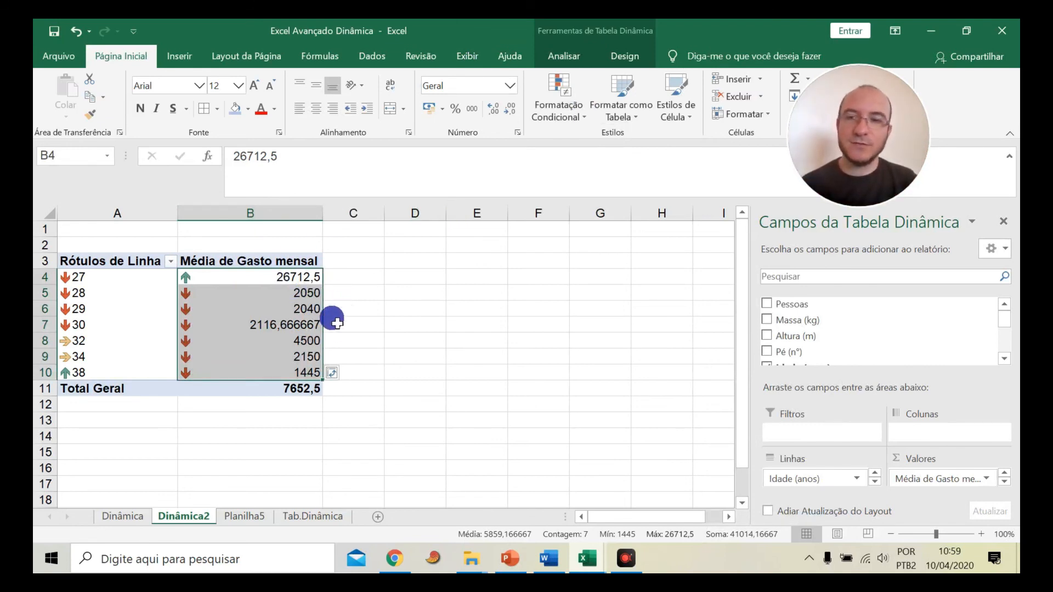
Examine the separate arrow icons of the age and average spending columns on Dinâmica2 and compare them with the source data on Tab.Dinâmica
left_click_drag(91, 281, 160, 348)
left_click(266, 354)
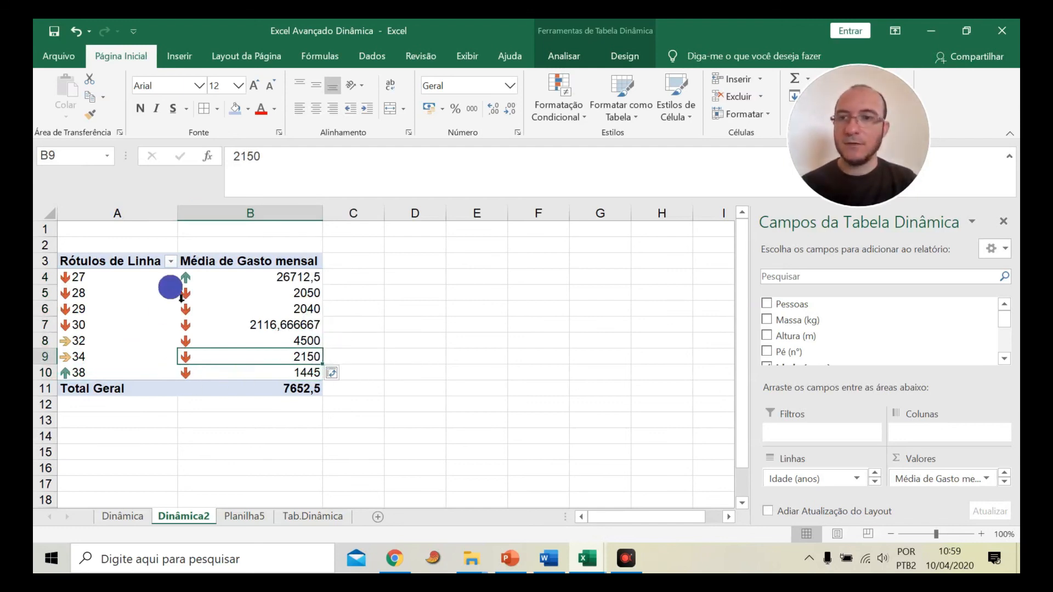
left_click(314, 517)
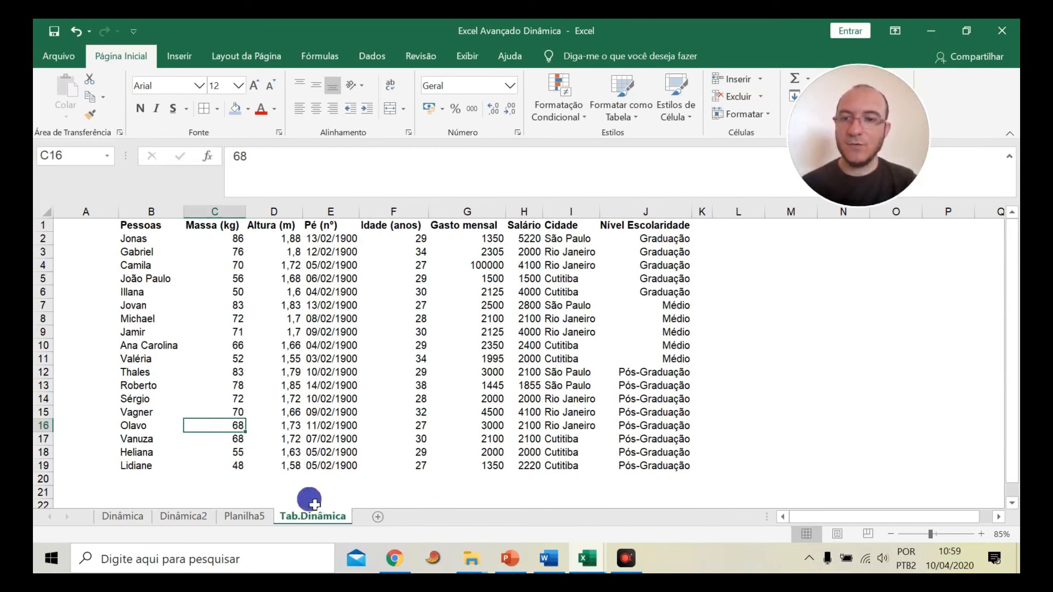
left_click(180, 518)
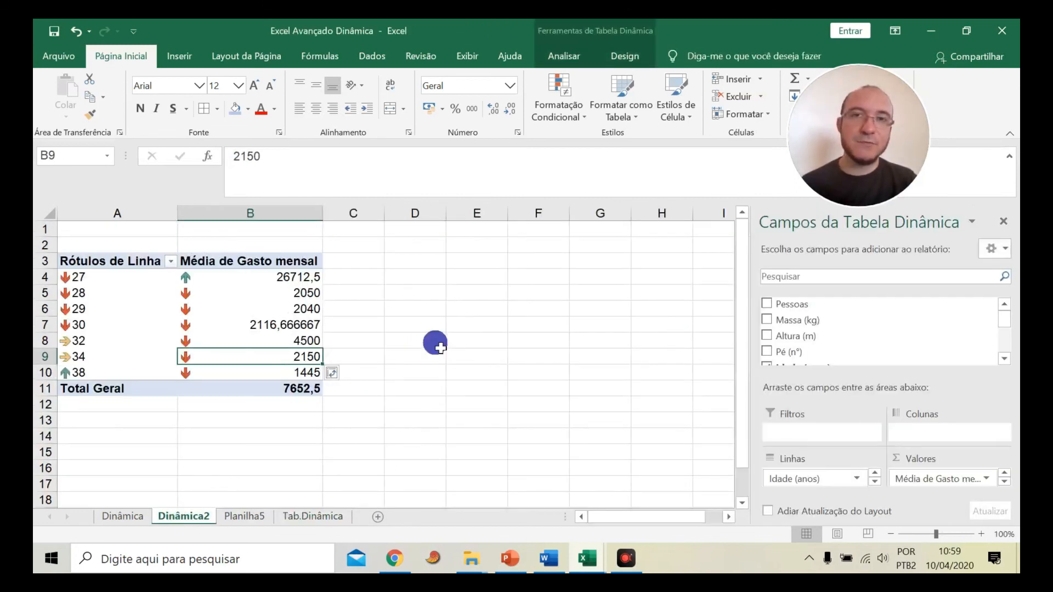
left_click(112, 315)
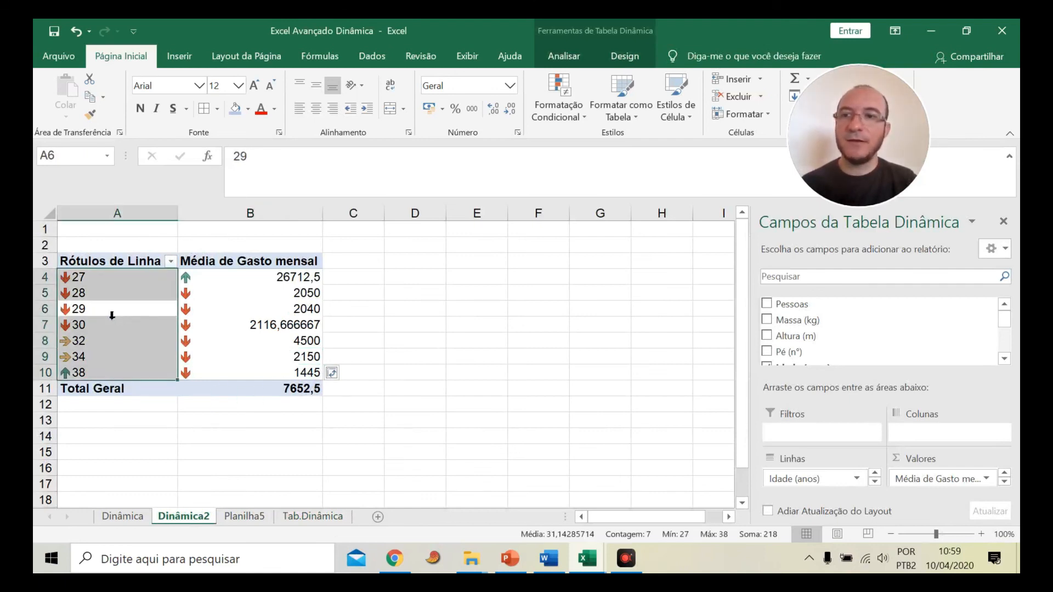
left_click(215, 310)
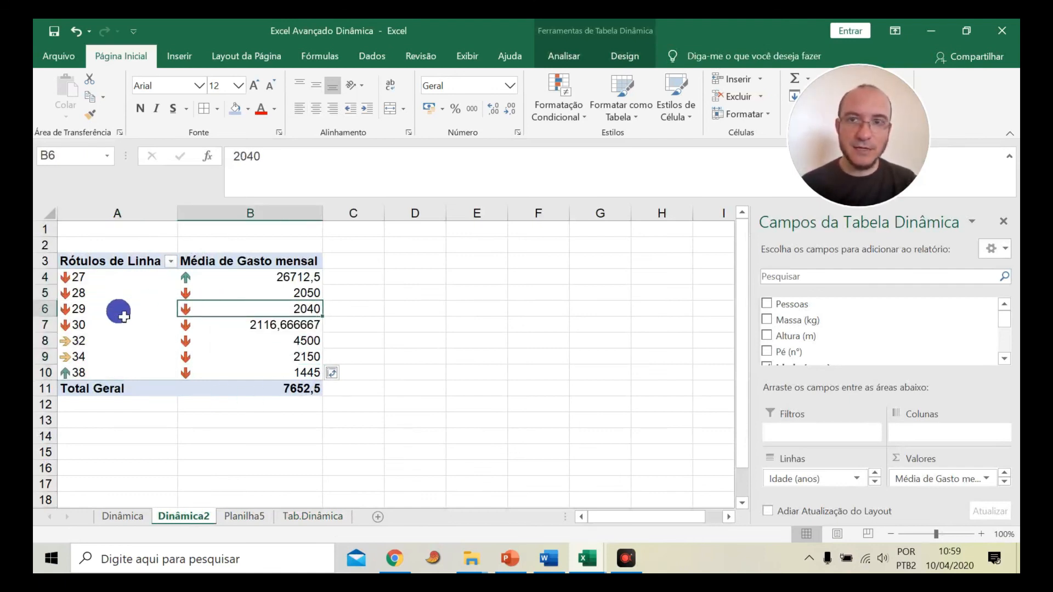
left_click(313, 516)
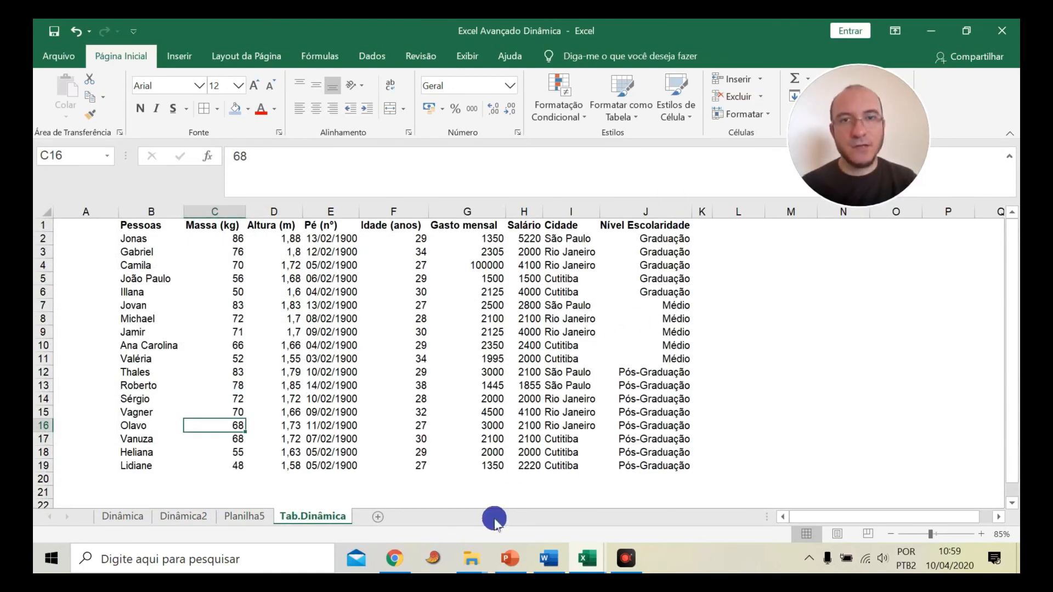
left_click(192, 517)
left_click(172, 336)
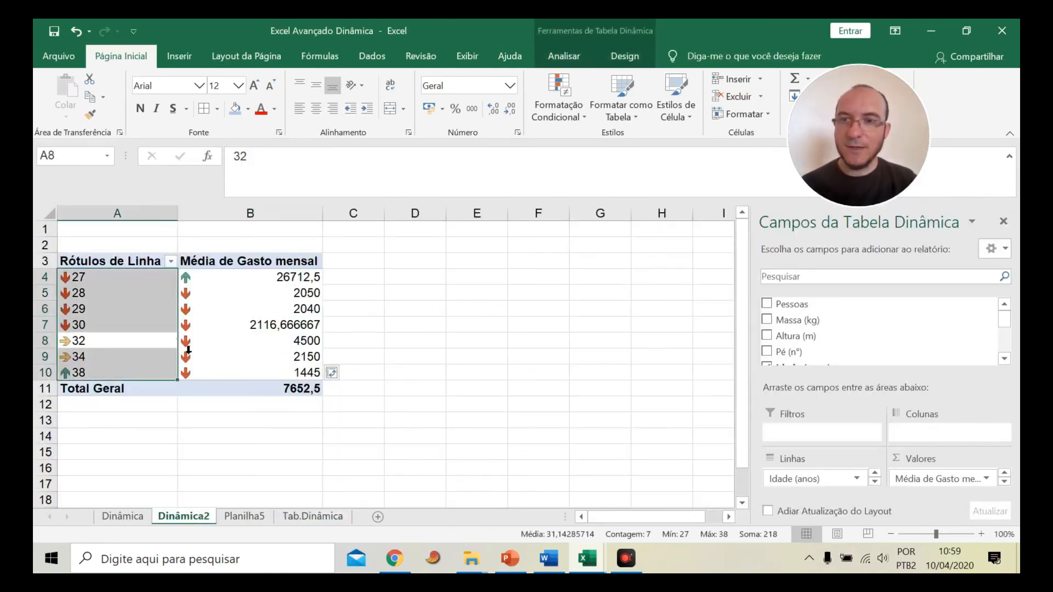
left_click(219, 343)
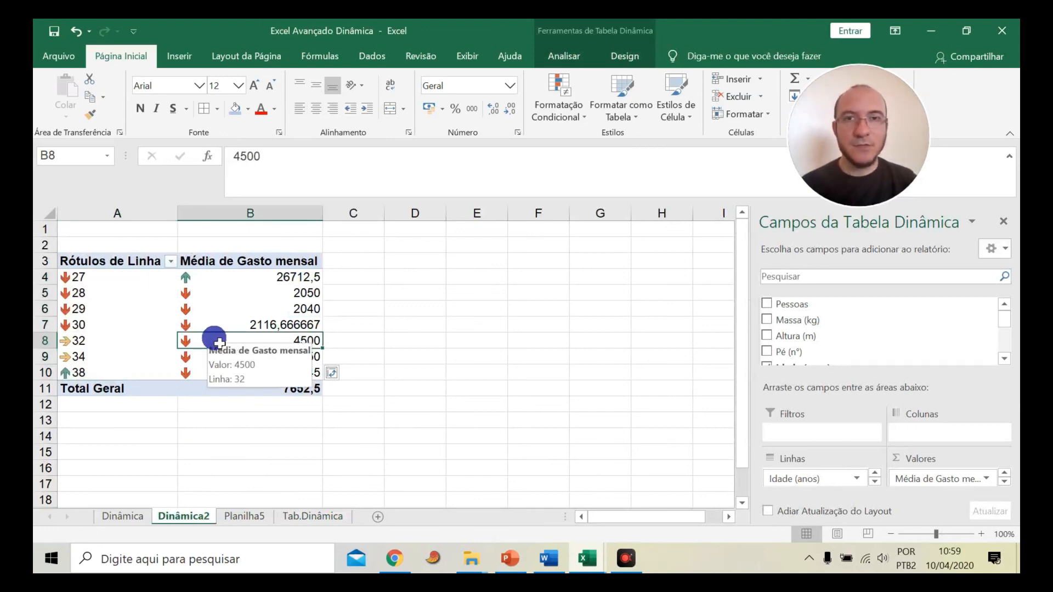